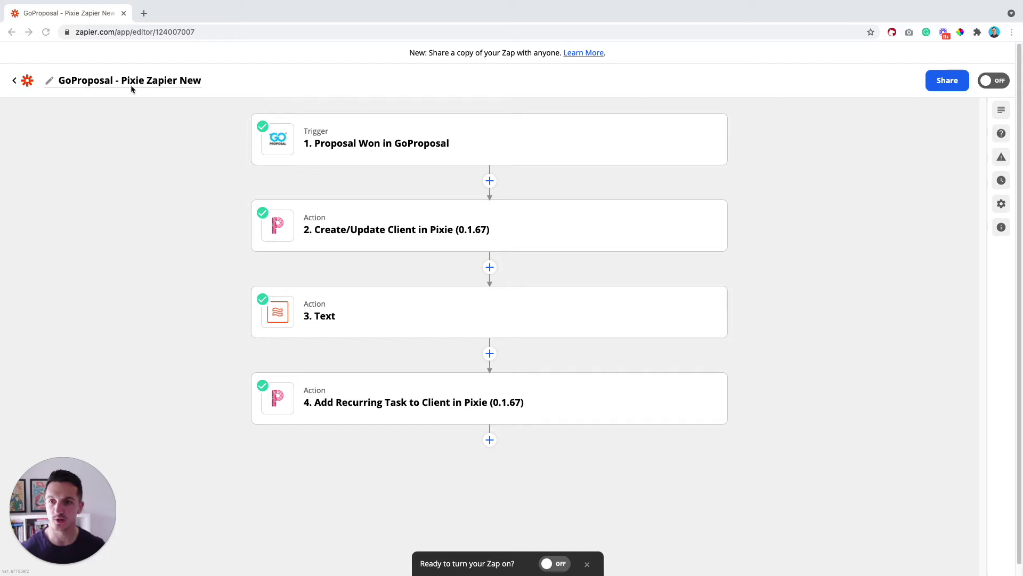
Review the GoProposal Proposal Won trigger's event and account, and test it to load sample Proposal A
{"action": "left_click", "coordinate": [376, 145]}
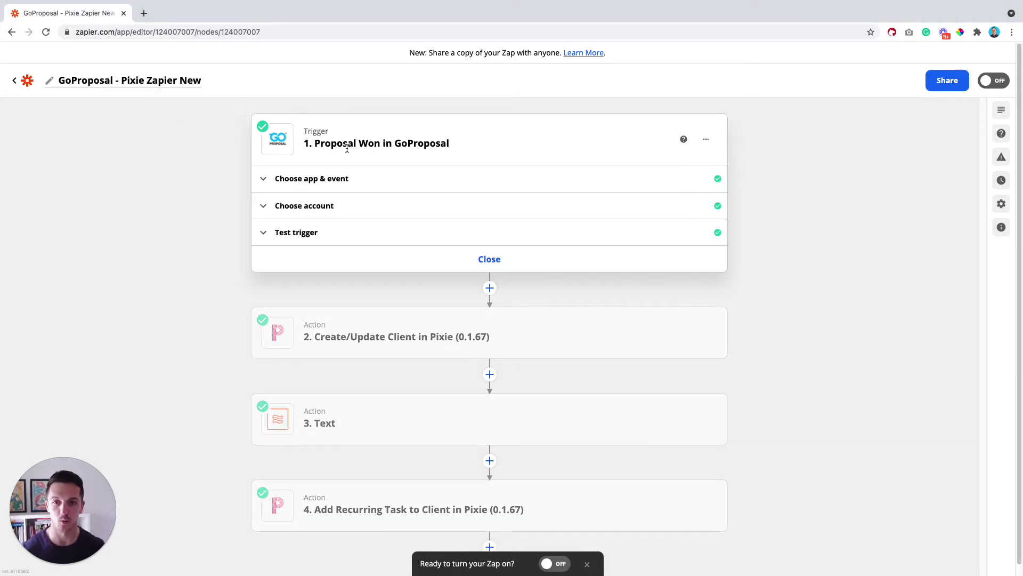
{"action": "left_click", "coordinate": [315, 184]}
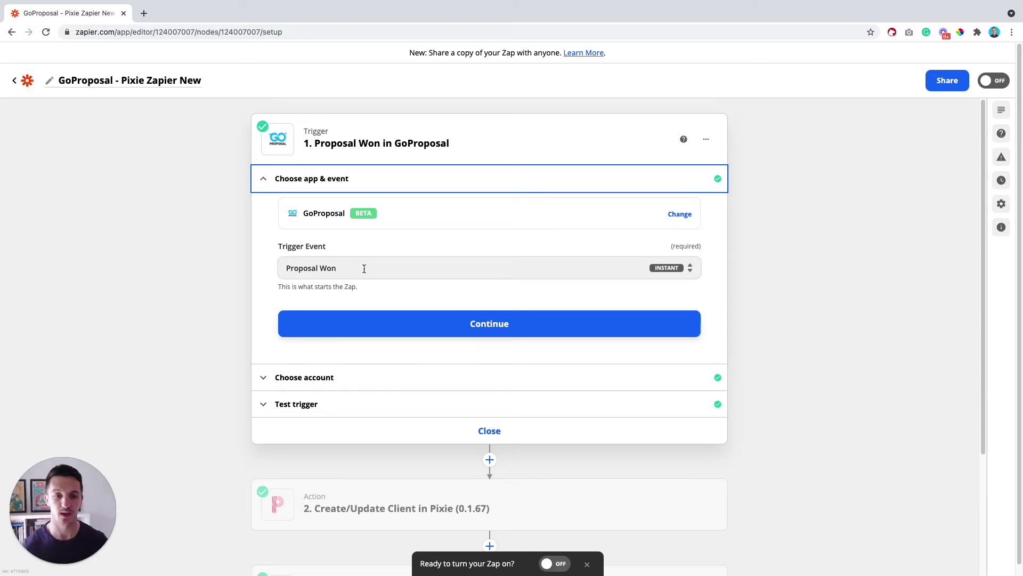
{"action": "left_click", "coordinate": [356, 329]}
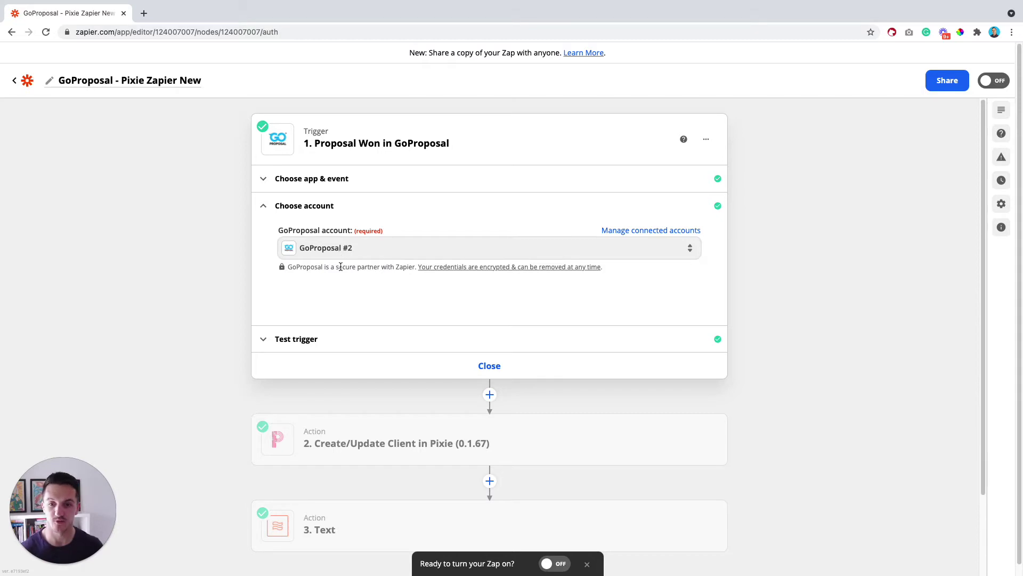
{"action": "left_click", "coordinate": [318, 334]}
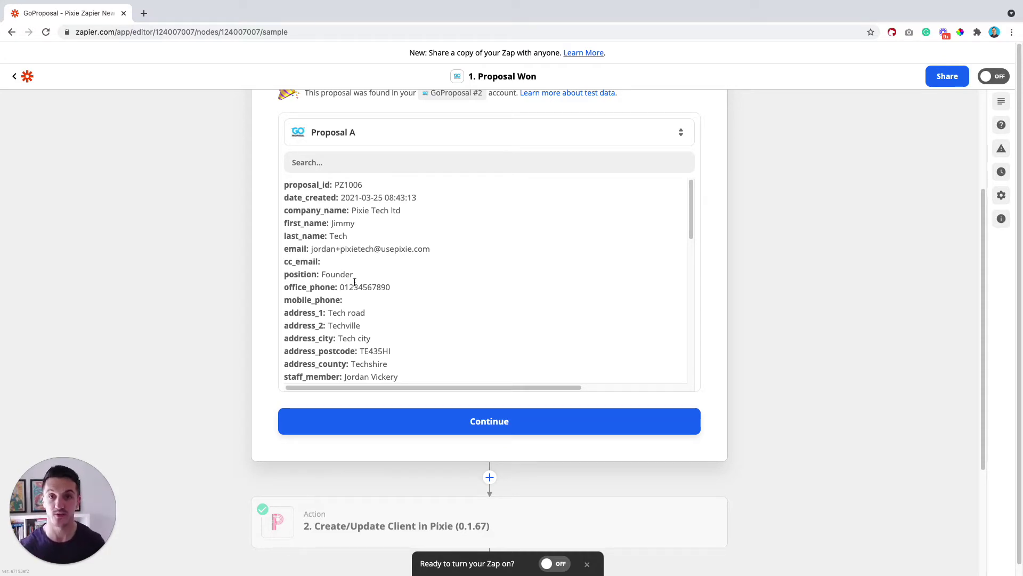
{"action": "left_click", "coordinate": [443, 424]}
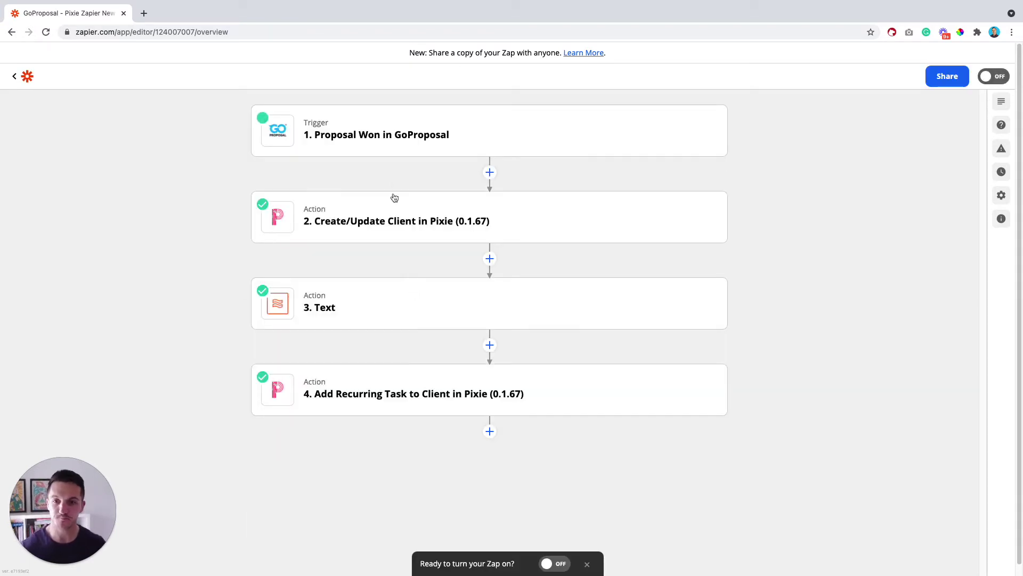
Confirm the Pixie Create/Update Client step's action event and Pixie account
{"action": "left_click", "coordinate": [403, 224]}
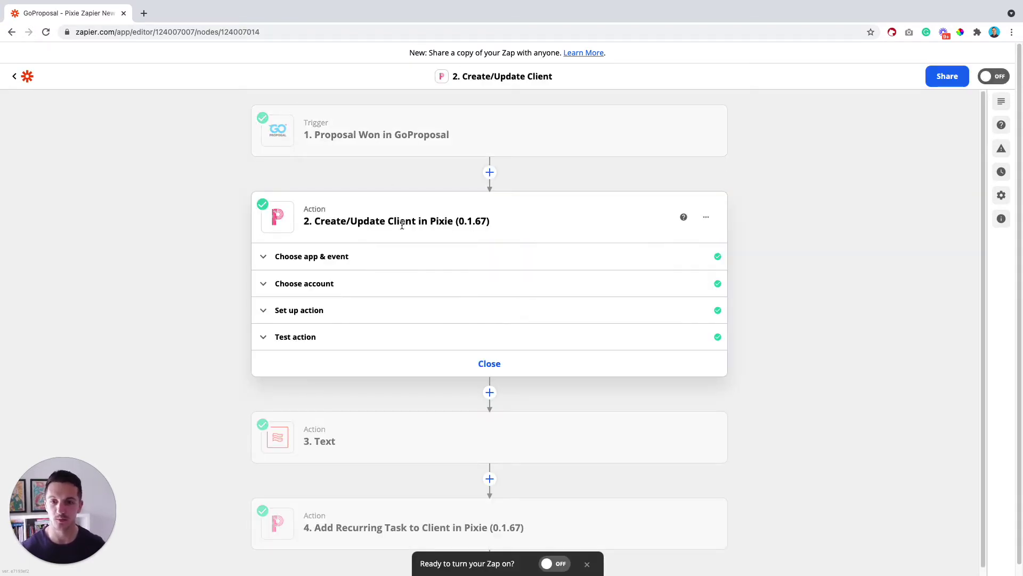
{"action": "left_click", "coordinate": [365, 253]}
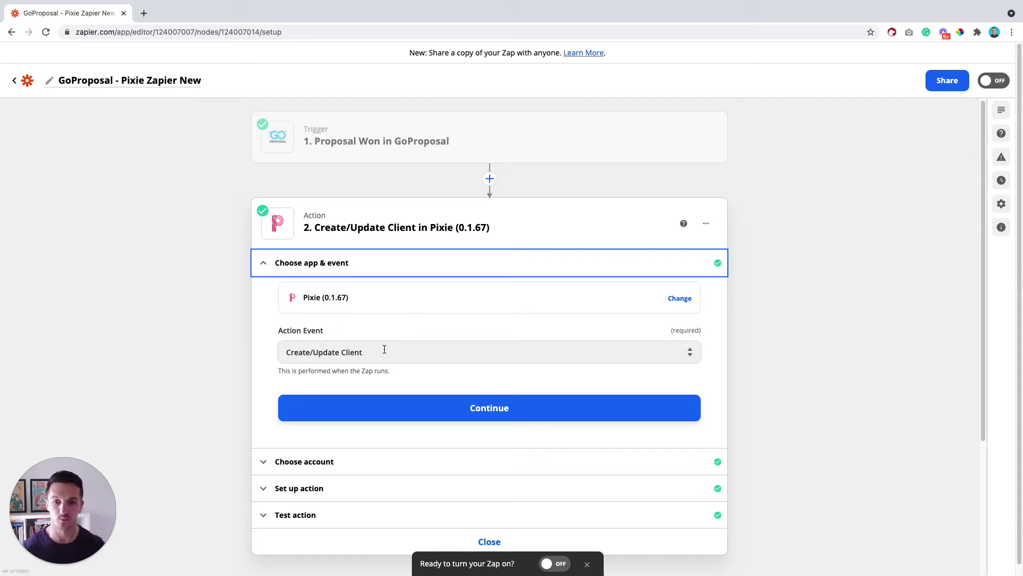
{"action": "left_click", "coordinate": [450, 410]}
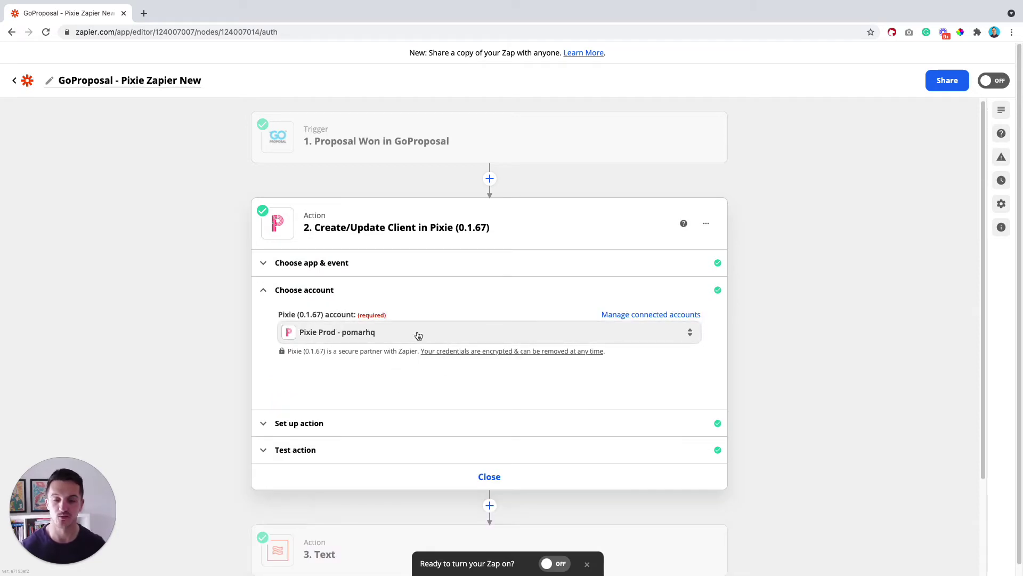
{"action": "left_click", "coordinate": [309, 423]}
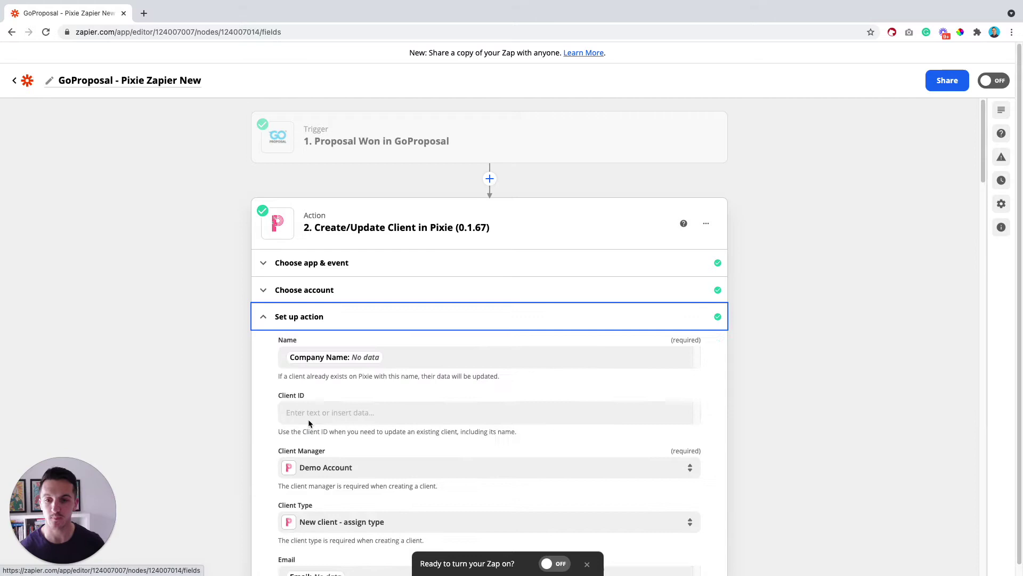
Inspect the data choices available for the Pixie client's Name field
{"action": "scroll", "coordinate": [373, 326], "scroll_direction": "down", "scroll_amount": 1}
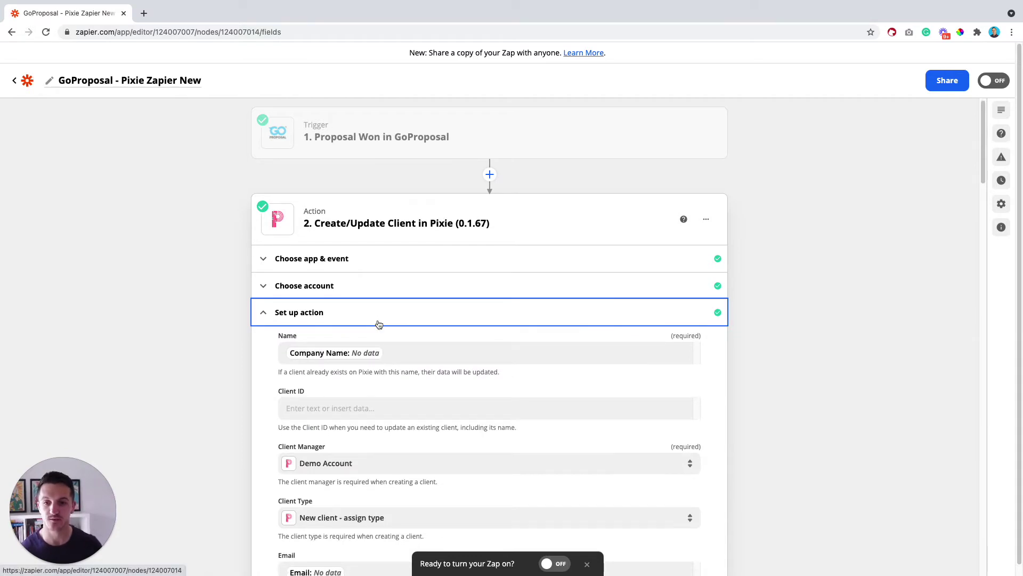
{"action": "scroll", "coordinate": [380, 324], "scroll_direction": "down", "scroll_amount": 2}
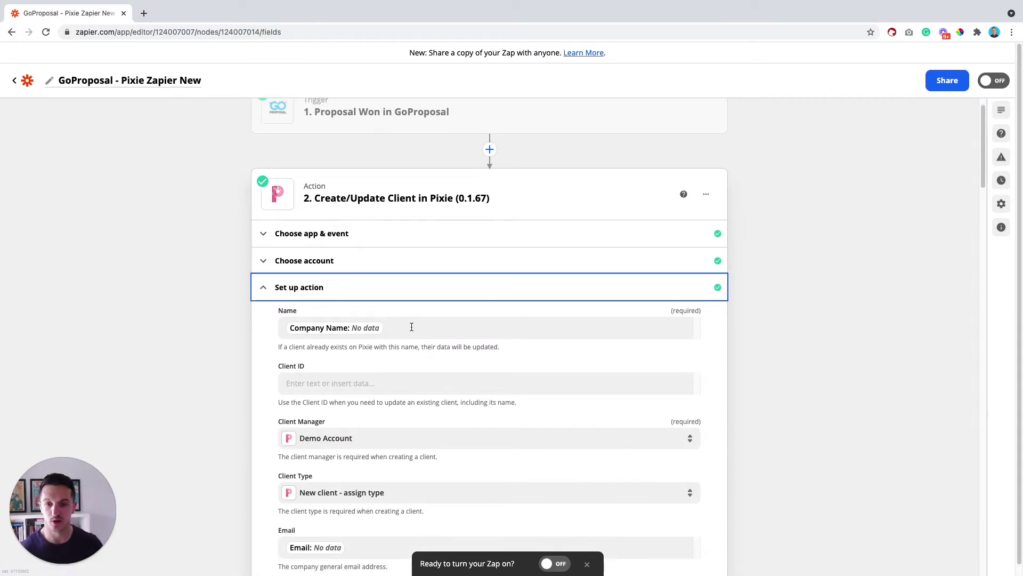
{"action": "left_click", "coordinate": [412, 331]}
{"action": "left_click", "coordinate": [261, 308]}
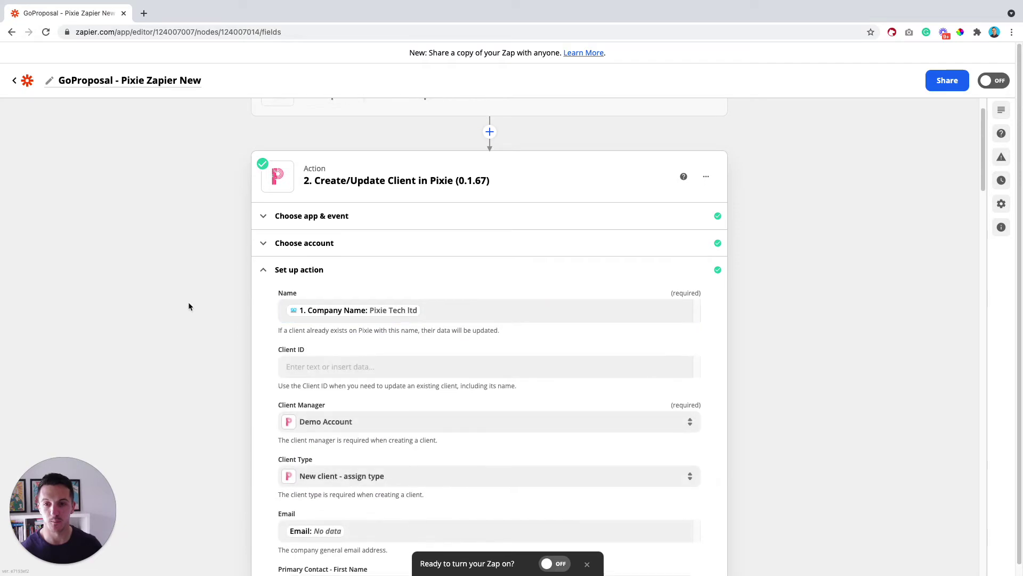
{"action": "scroll", "coordinate": [188, 301], "scroll_direction": "down", "scroll_amount": 3}
{"action": "scroll", "coordinate": [382, 258], "scroll_direction": "down", "scroll_amount": 1}
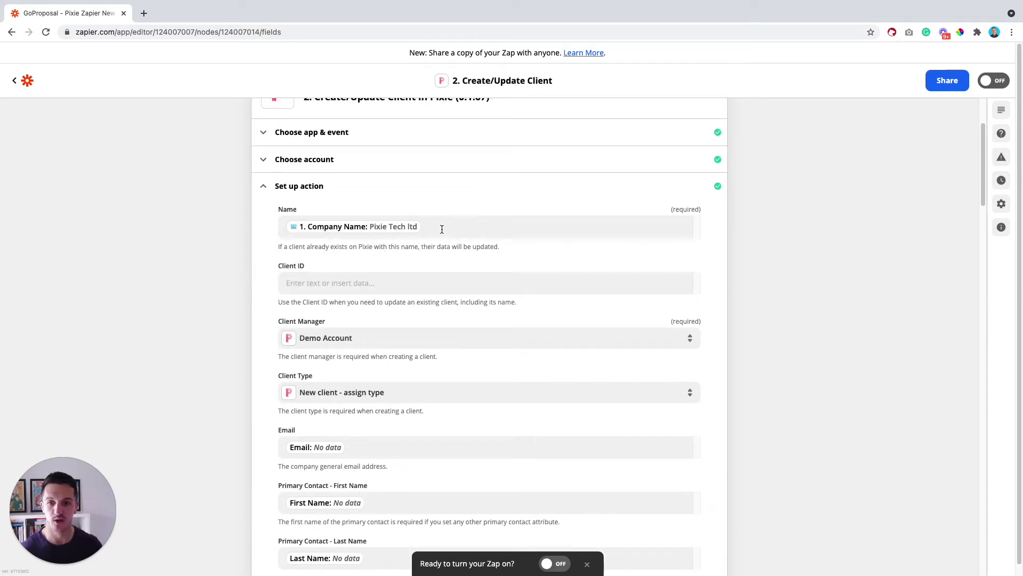
Replace the Name mapping with the trigger's 1. Company Name, showing Pixie Tech ltd
{"action": "left_click", "coordinate": [403, 233]}
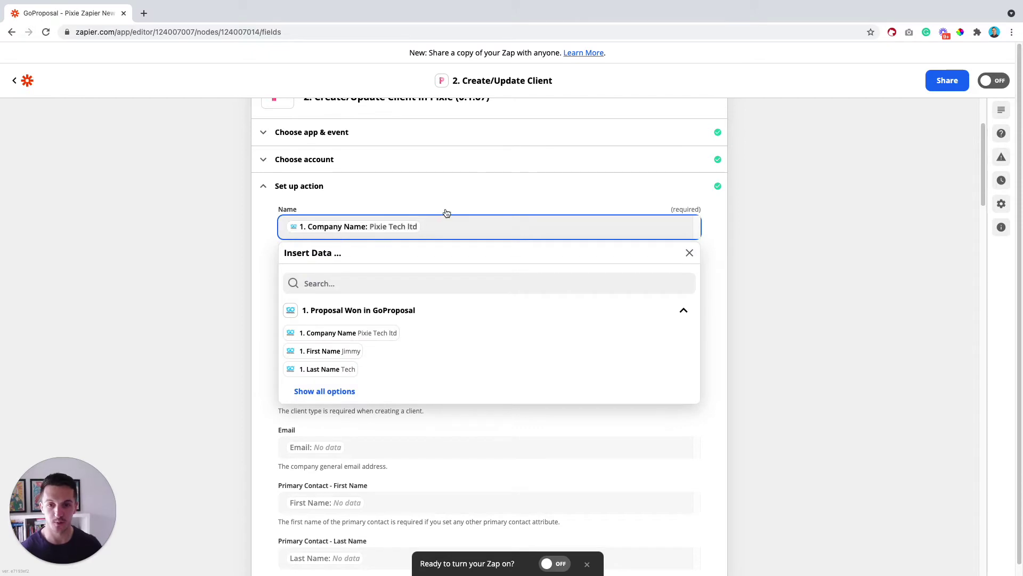
{"action": "key", "text": "BackSpace"}
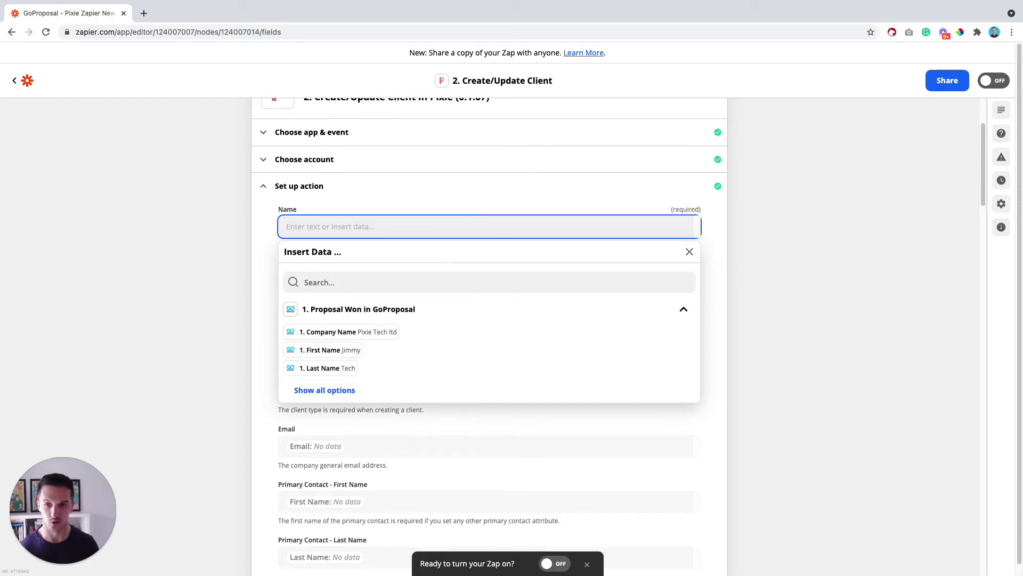
{"action": "left_click", "coordinate": [235, 232]}
{"action": "left_click", "coordinate": [335, 223]}
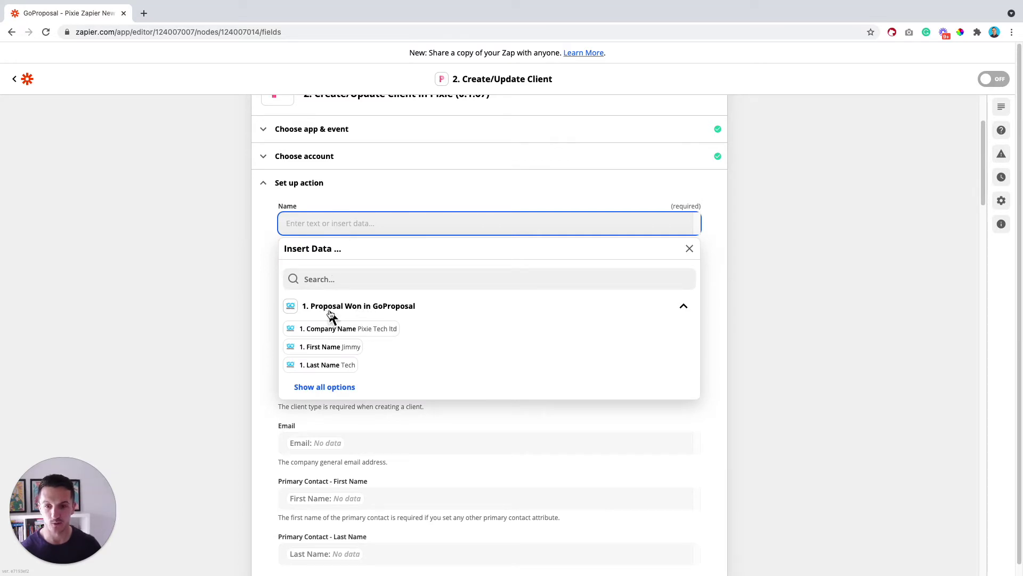
{"action": "left_click", "coordinate": [329, 391]}
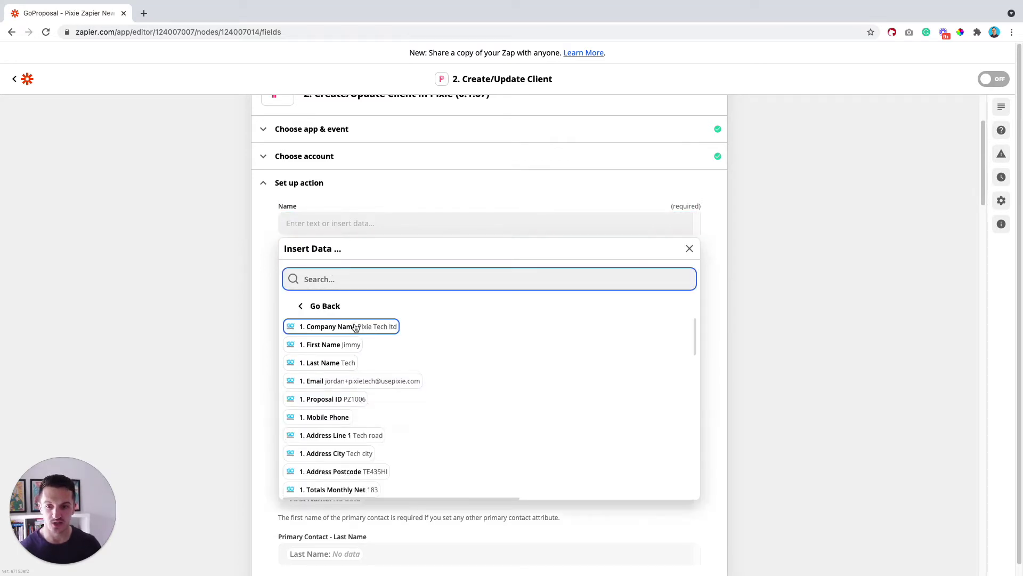
{"action": "scroll", "coordinate": [358, 346], "scroll_direction": "down", "scroll_amount": 10}
{"action": "scroll", "coordinate": [368, 356], "scroll_direction": "up", "scroll_amount": 10}
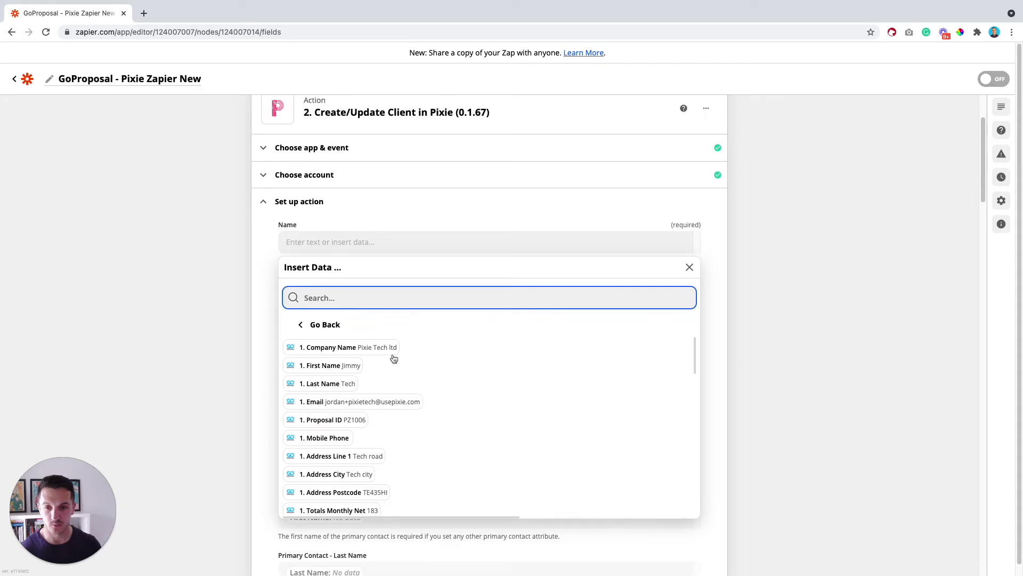
{"action": "left_click", "coordinate": [366, 348]}
{"action": "left_click", "coordinate": [265, 300]}
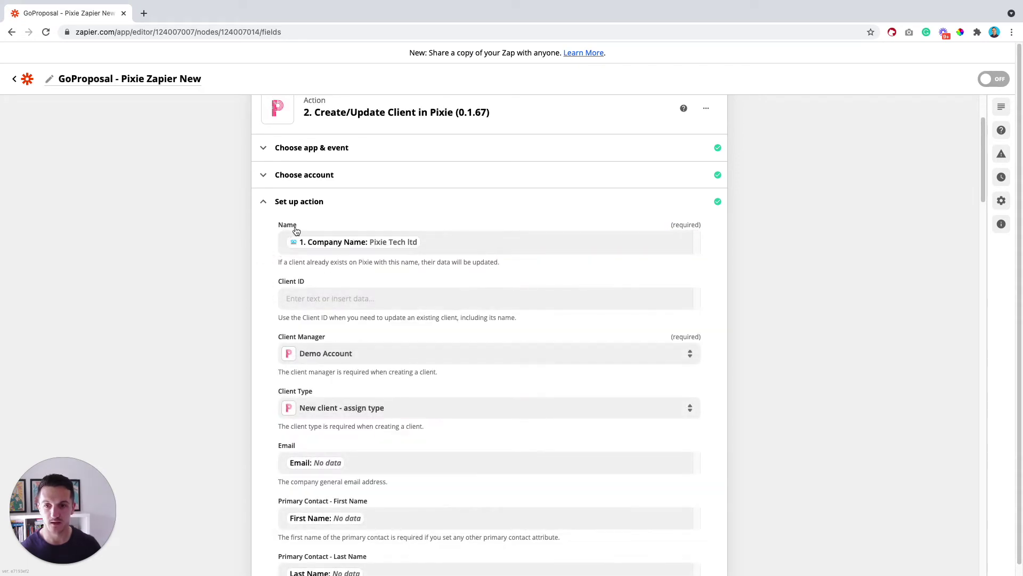
{"action": "left_click", "coordinate": [313, 301]}
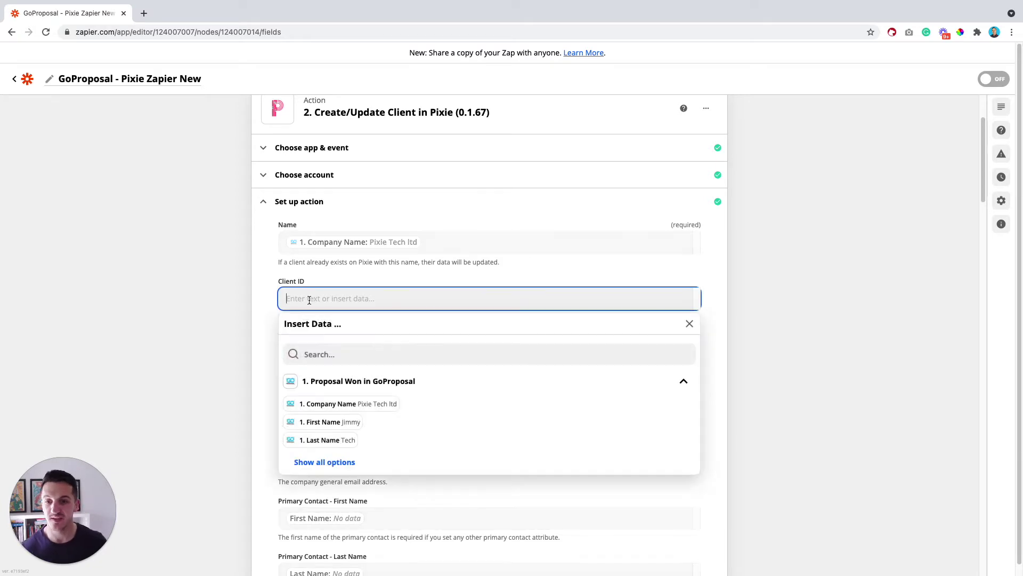
{"action": "left_click", "coordinate": [265, 299]}
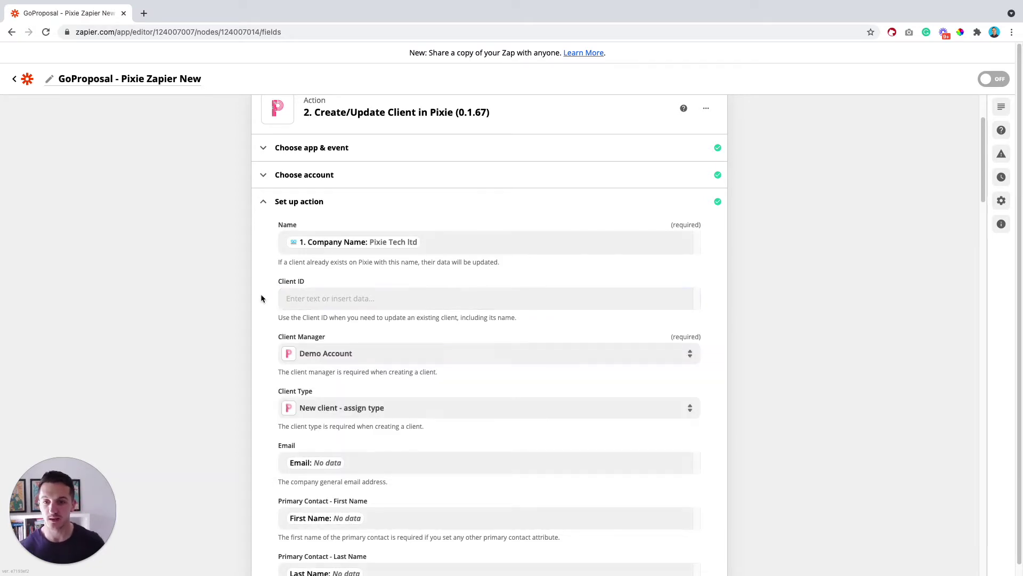
{"action": "left_click", "coordinate": [320, 353]}
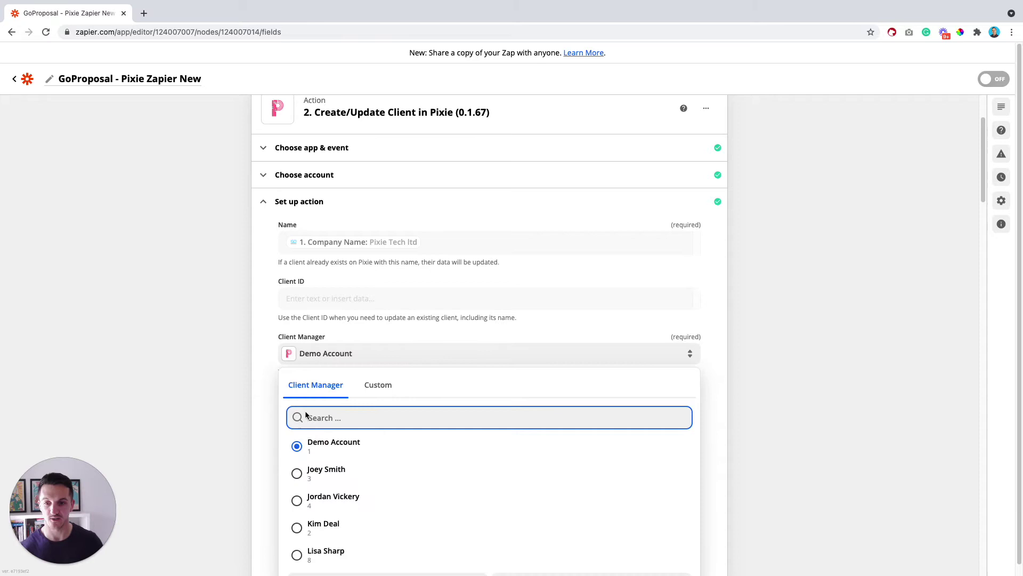
{"action": "scroll", "coordinate": [354, 415], "scroll_direction": "down", "scroll_amount": 2}
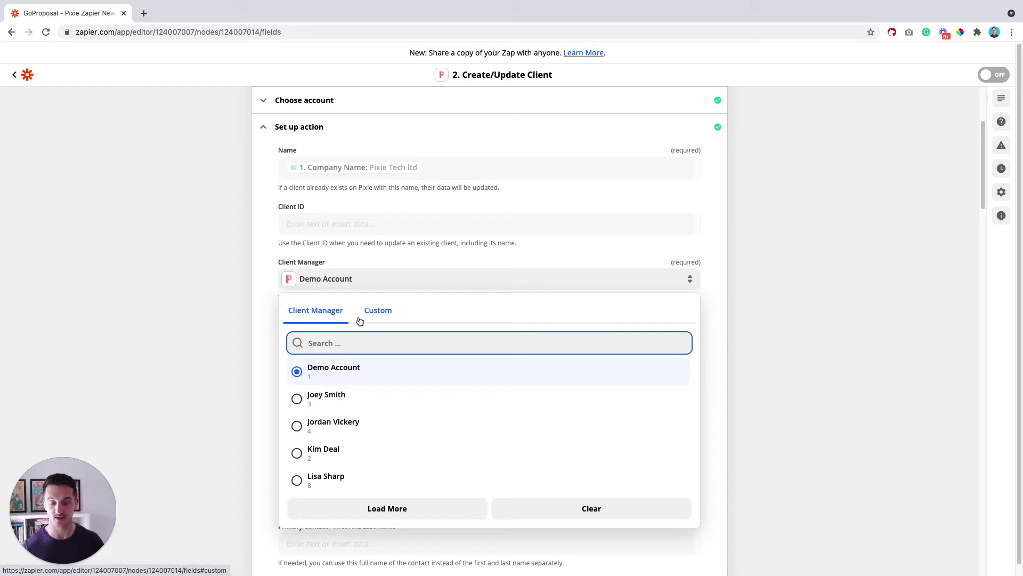
{"action": "scroll", "coordinate": [348, 411], "scroll_direction": "down", "scroll_amount": 1}
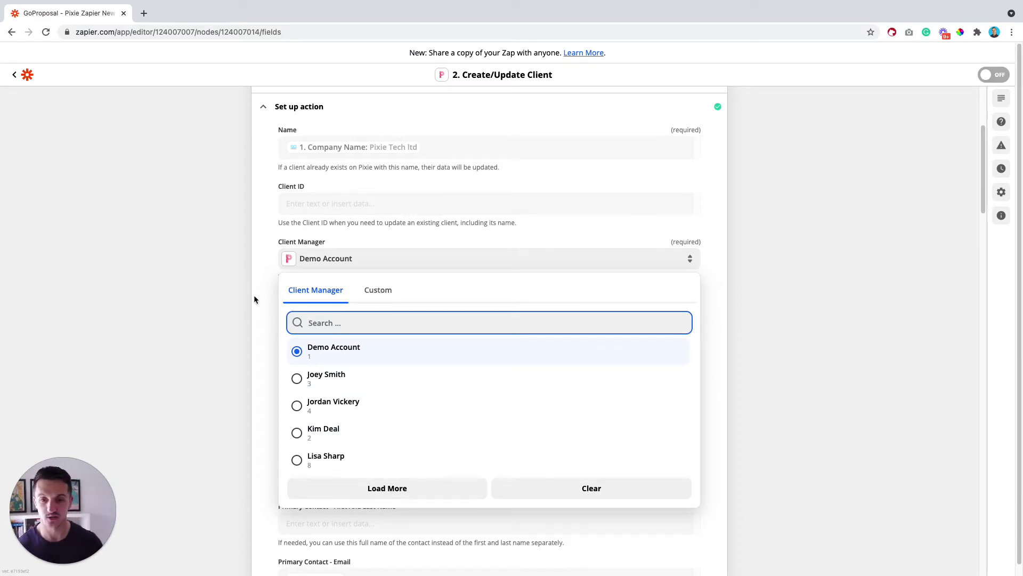
{"action": "left_click", "coordinate": [261, 280]}
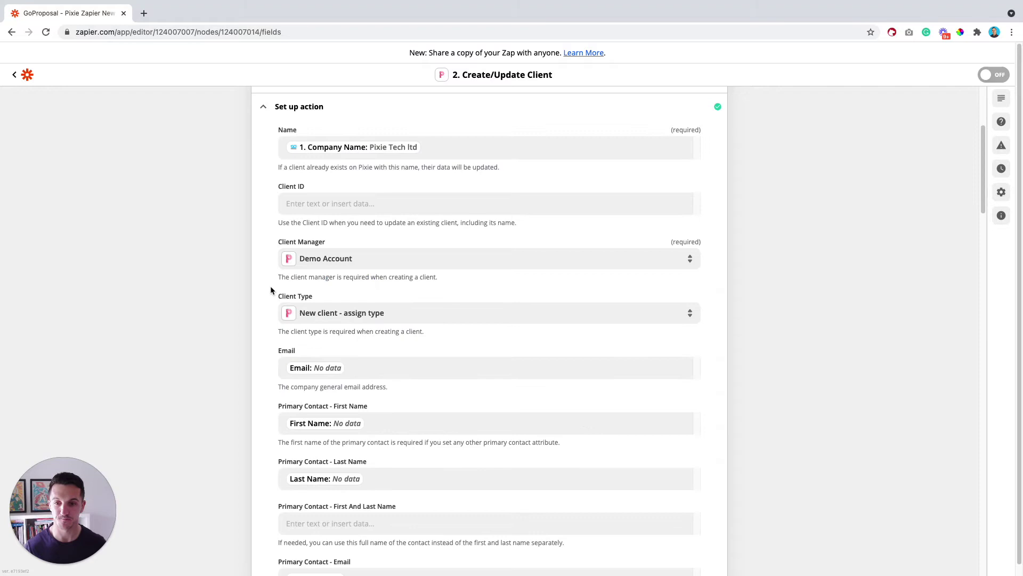
Review the Client Type options, leaving it as 'New client - assign type'
{"action": "left_click", "coordinate": [346, 315]}
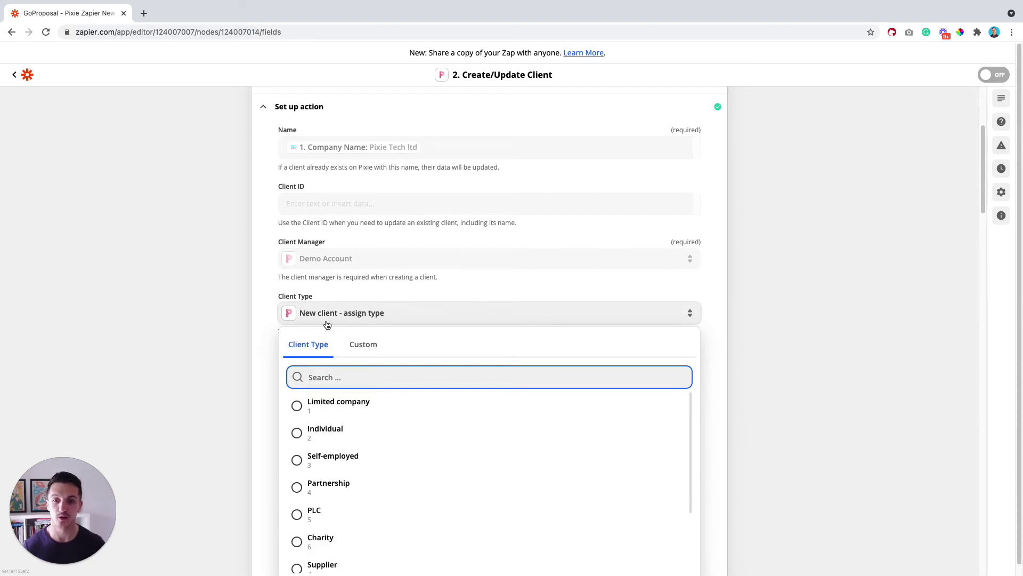
{"action": "scroll", "coordinate": [351, 323], "scroll_direction": "down", "scroll_amount": 3}
{"action": "scroll", "coordinate": [341, 394], "scroll_direction": "down", "scroll_amount": 4}
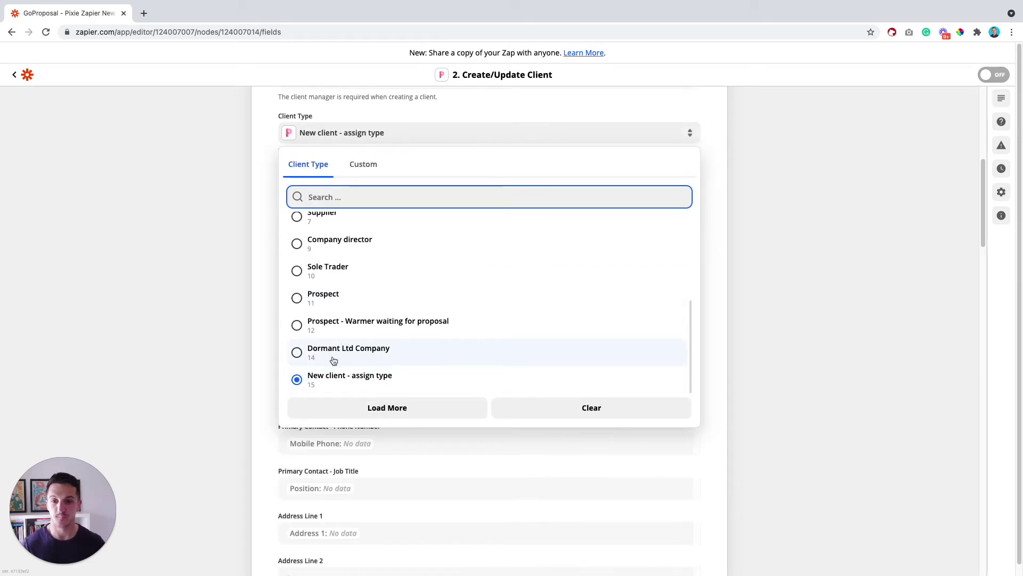
{"action": "scroll", "coordinate": [356, 326], "scroll_direction": "up", "scroll_amount": 1}
{"action": "scroll", "coordinate": [361, 297], "scroll_direction": "down", "scroll_amount": 1}
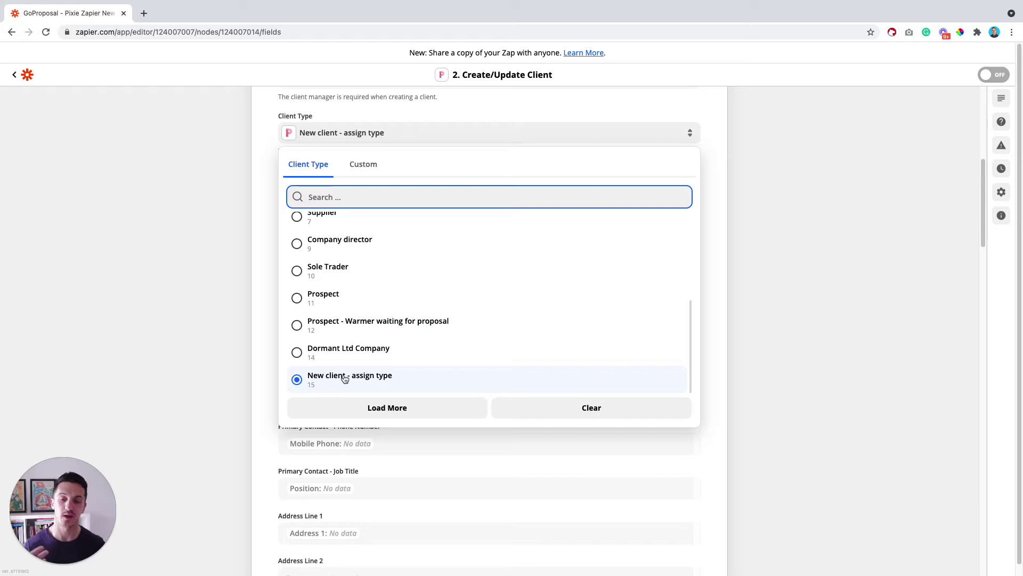
{"action": "scroll", "coordinate": [344, 303], "scroll_direction": "up", "scroll_amount": 5}
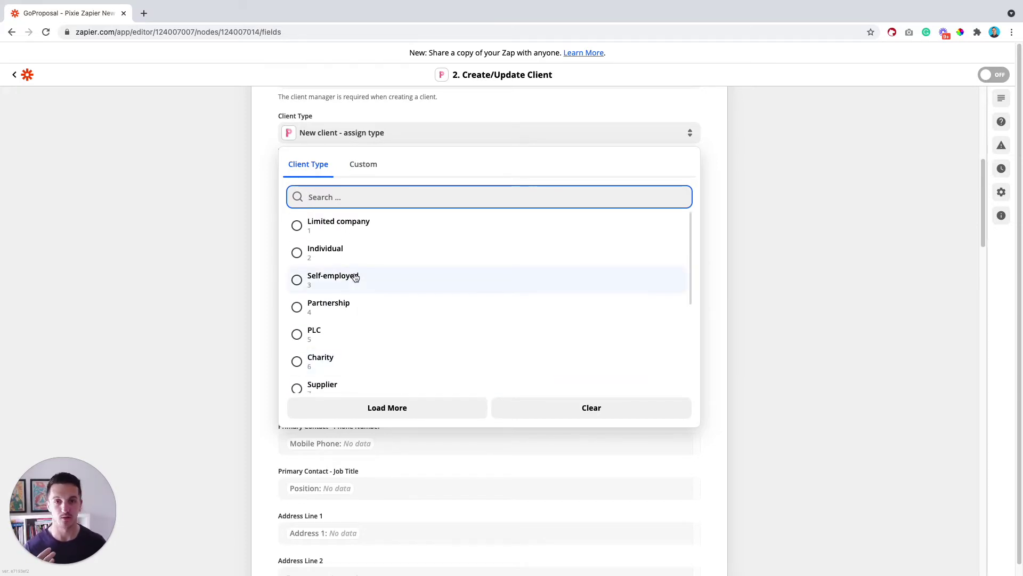
{"action": "left_click", "coordinate": [271, 236]}
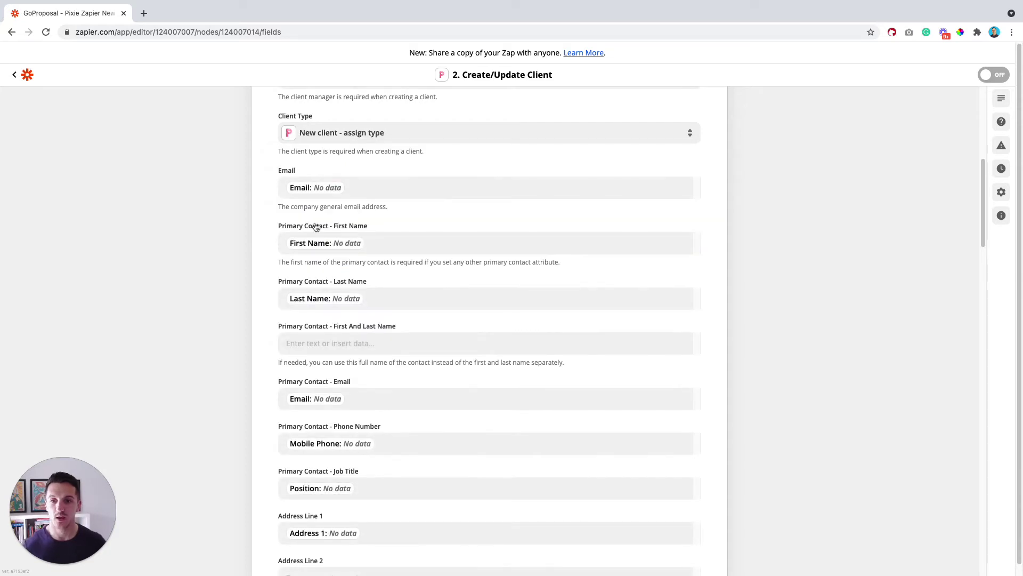
{"action": "scroll", "coordinate": [350, 221], "scroll_direction": "up", "scroll_amount": 4}
{"action": "left_click", "coordinate": [334, 331]}
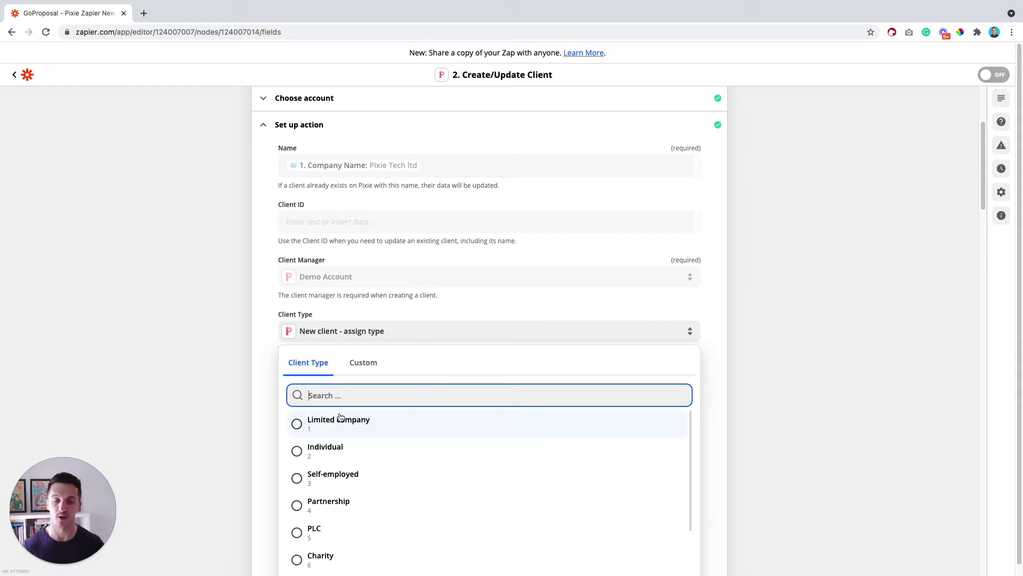
{"action": "left_click", "coordinate": [276, 351]}
Check that the client Email field is mapped to the Proposal Won trigger's Email
{"action": "scroll", "coordinate": [304, 334], "scroll_direction": "down", "scroll_amount": 2}
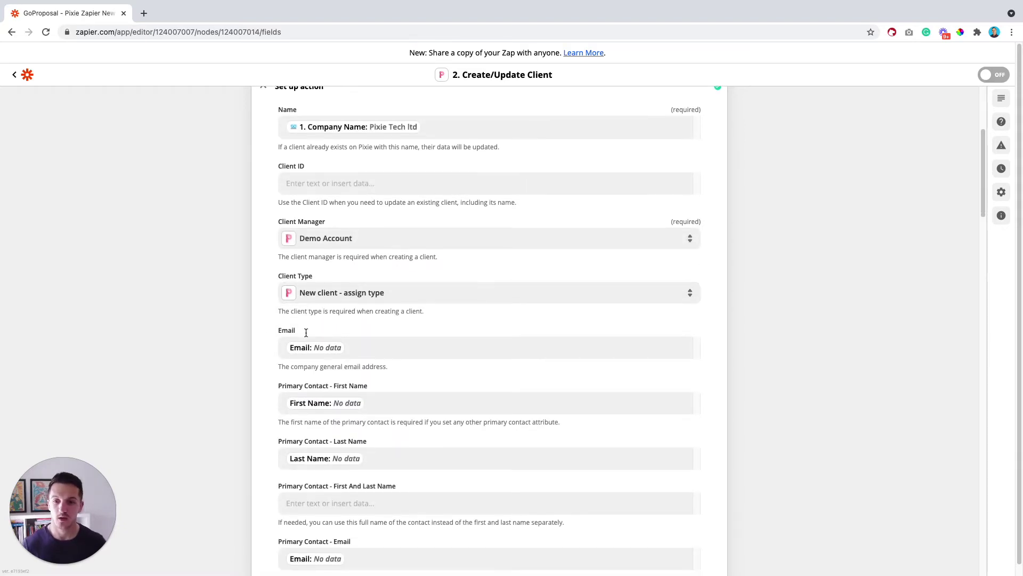
{"action": "scroll", "coordinate": [371, 332], "scroll_direction": "down", "scroll_amount": 1}
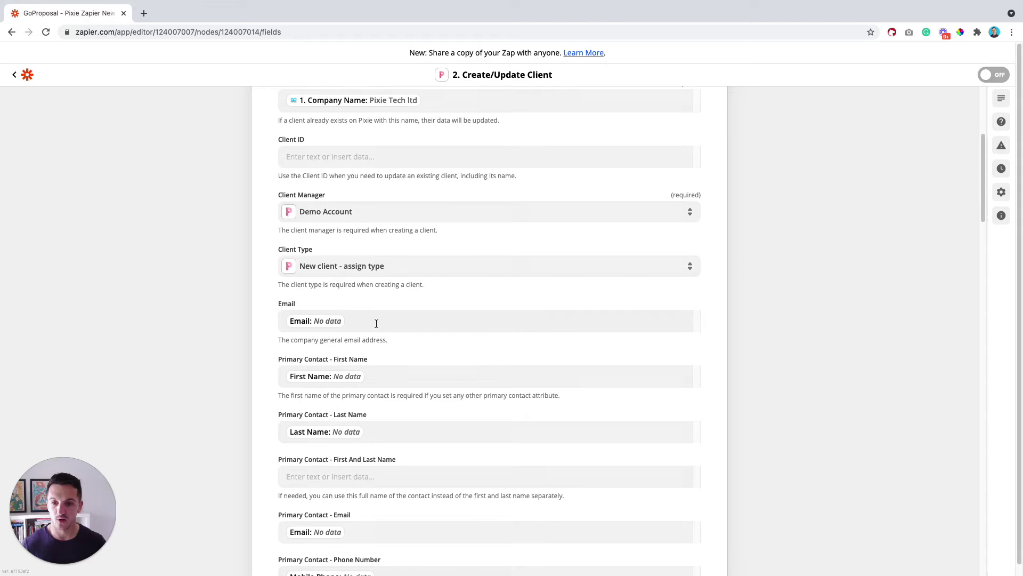
{"action": "left_click", "coordinate": [332, 328]}
{"action": "left_click", "coordinate": [274, 326]}
Check the primary contact First Name and Last Name mappings from GoProposal
{"action": "scroll", "coordinate": [280, 331], "scroll_direction": "down", "scroll_amount": 2}
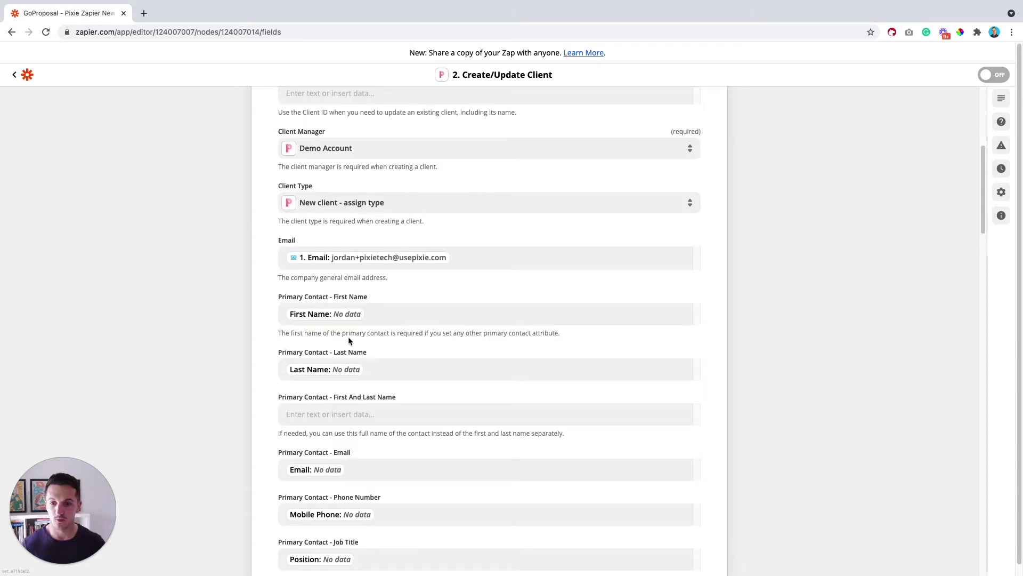
{"action": "left_click", "coordinate": [396, 315]}
{"action": "left_click", "coordinate": [263, 322]}
{"action": "left_click", "coordinate": [392, 363]}
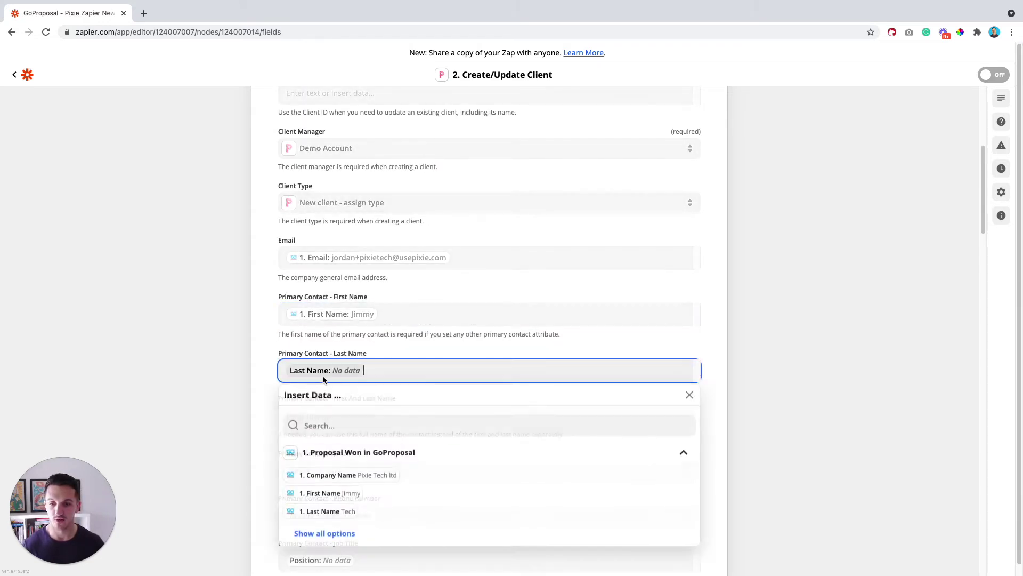
{"action": "left_click", "coordinate": [250, 373]}
{"action": "left_click", "coordinate": [386, 376]}
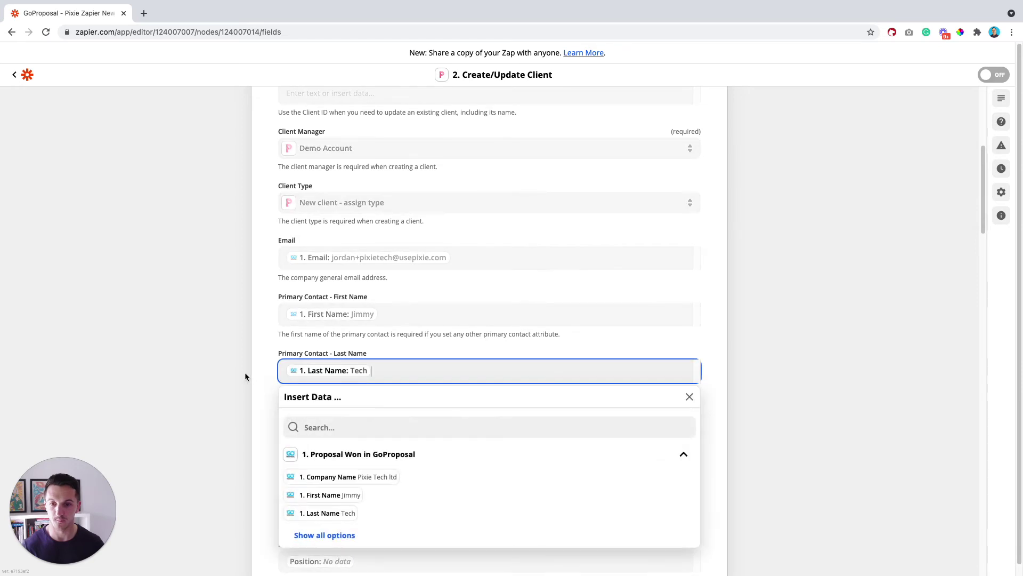
{"action": "left_click", "coordinate": [245, 372]}
{"action": "scroll", "coordinate": [273, 376], "scroll_direction": "down", "scroll_amount": 1}
{"action": "scroll", "coordinate": [277, 379], "scroll_direction": "down", "scroll_amount": 2}
Check the contact Email, Job Title (Founder) and Phone mappings
{"action": "left_click", "coordinate": [367, 381]}
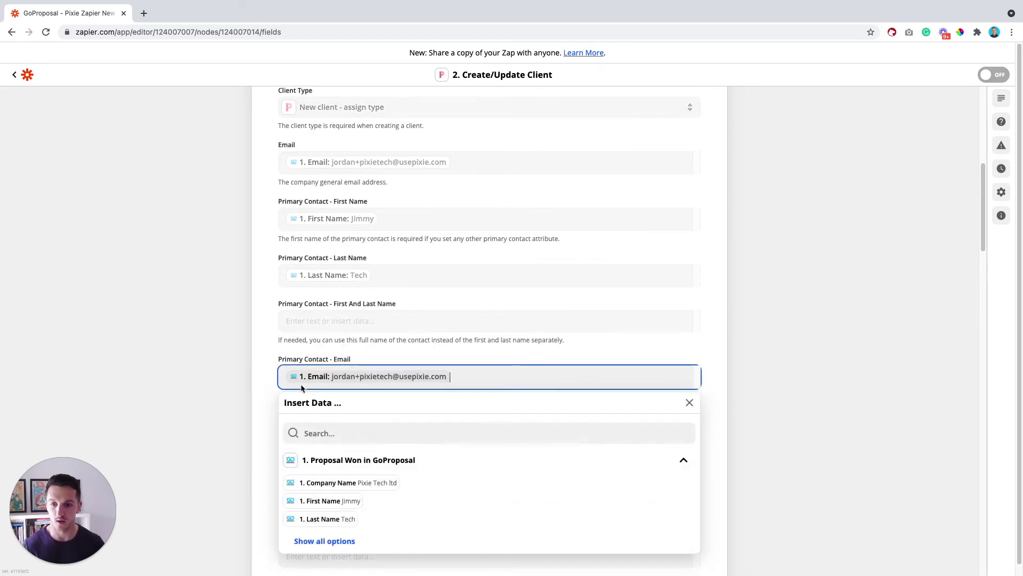
{"action": "left_click", "coordinate": [277, 376]}
{"action": "scroll", "coordinate": [318, 366], "scroll_direction": "down", "scroll_amount": 2}
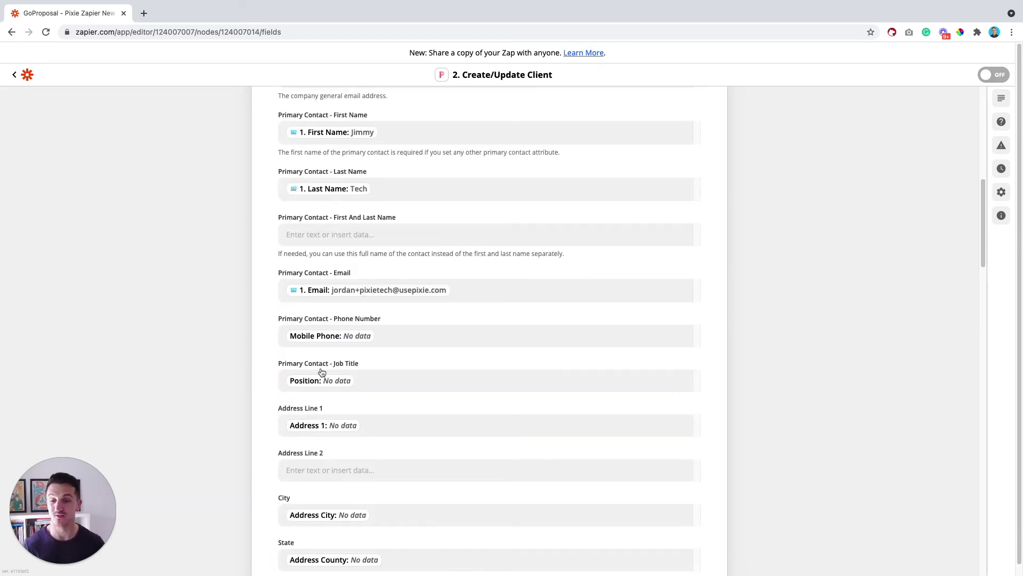
{"action": "left_click", "coordinate": [370, 380]}
{"action": "left_click", "coordinate": [299, 358]}
{"action": "left_click", "coordinate": [359, 339]}
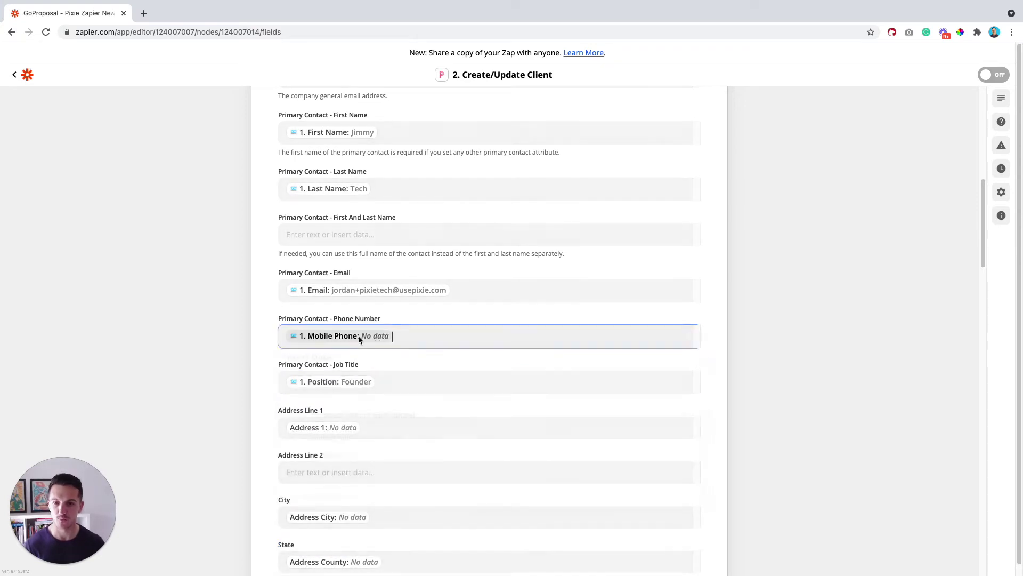
{"action": "left_click", "coordinate": [267, 341]}
Check the Address Line 1 mapping and review the remaining client fields
{"action": "scroll", "coordinate": [268, 341], "scroll_direction": "down", "scroll_amount": 1}
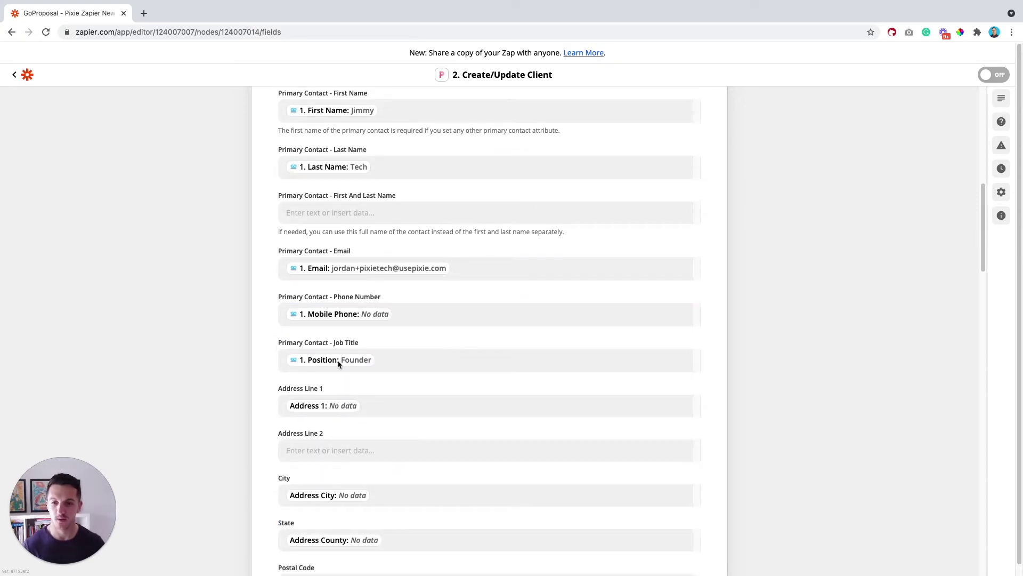
{"action": "left_click", "coordinate": [395, 400]}
{"action": "left_click", "coordinate": [268, 375]}
{"action": "scroll", "coordinate": [272, 369], "scroll_direction": "down", "scroll_amount": 4}
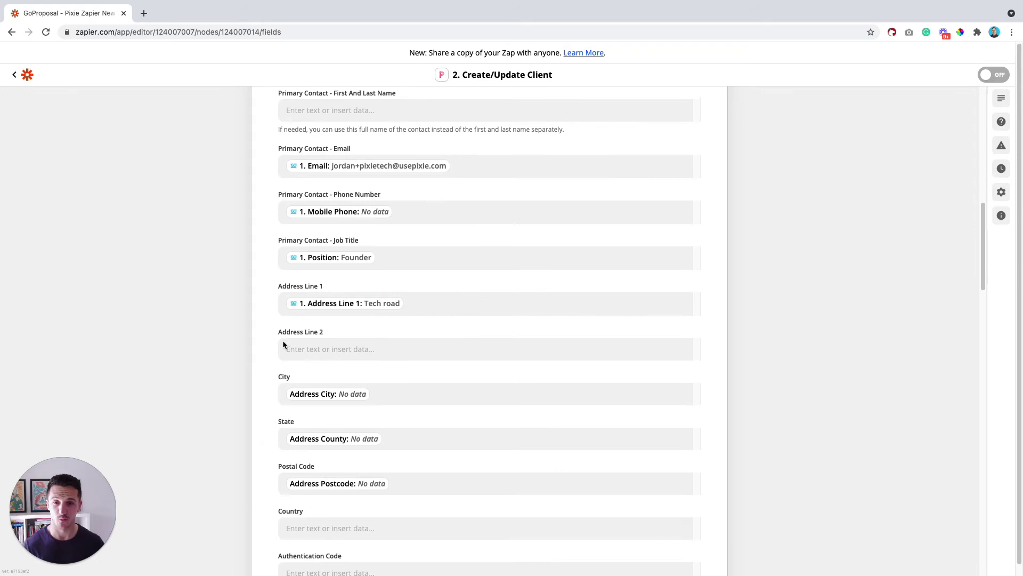
{"action": "scroll", "coordinate": [297, 336], "scroll_direction": "down", "scroll_amount": 5}
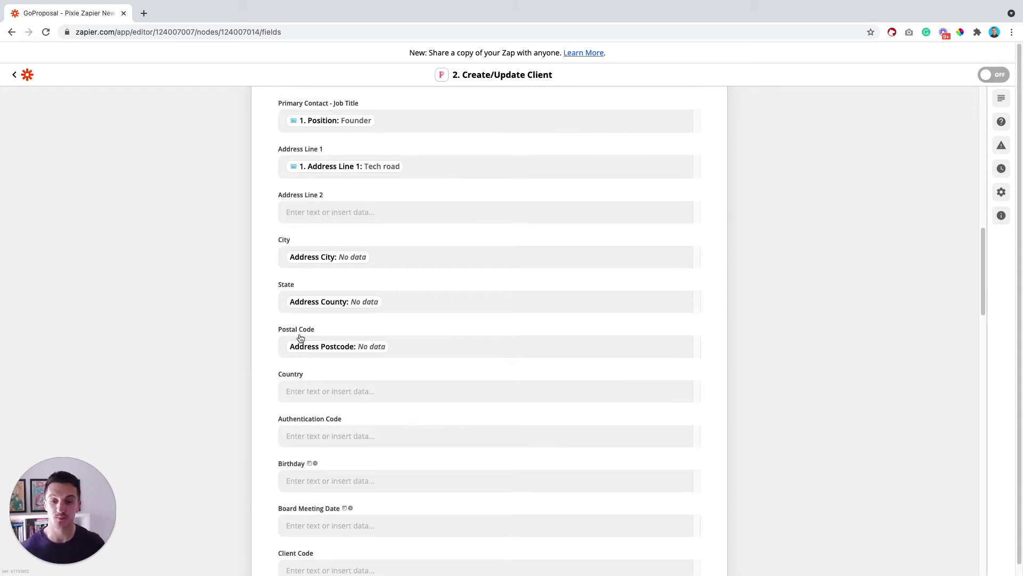
{"action": "scroll", "coordinate": [319, 284], "scroll_direction": "down", "scroll_amount": 12}
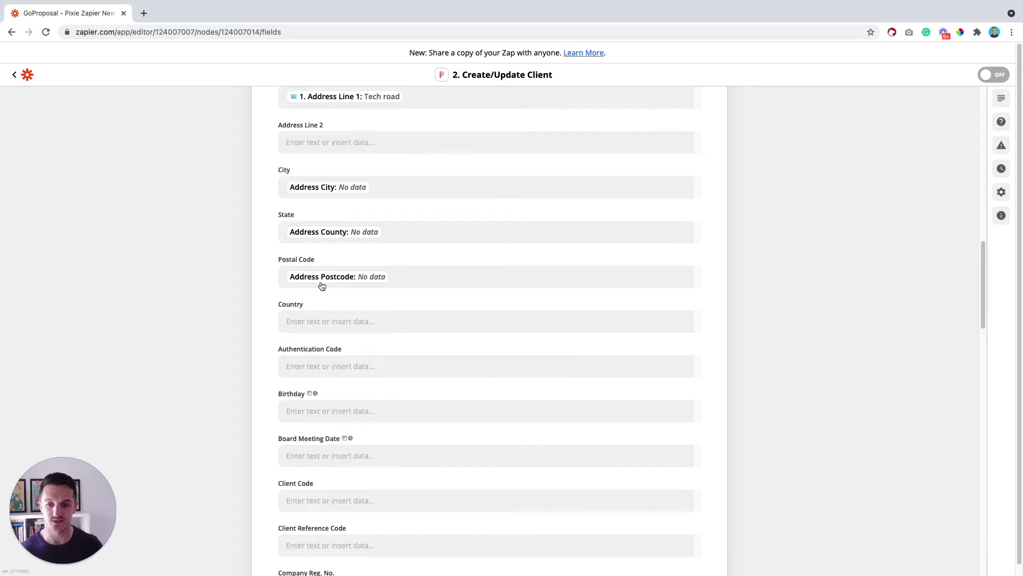
{"action": "scroll", "coordinate": [324, 296], "scroll_direction": "down", "scroll_amount": 3}
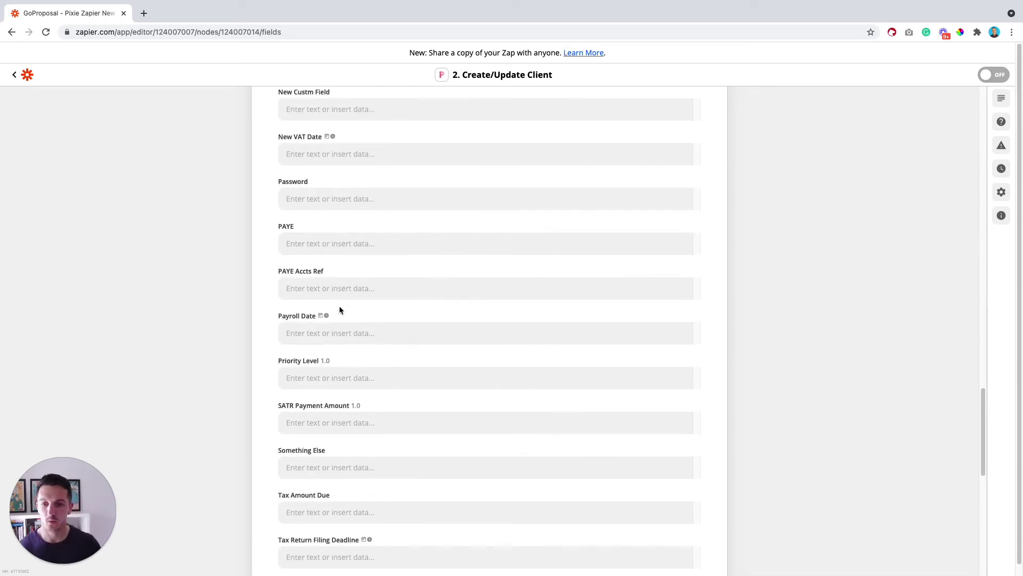
{"action": "scroll", "coordinate": [341, 312], "scroll_direction": "down", "scroll_amount": 10}
Test the Create/Update Client step, sending a sample client to Pixie, and close the results
{"action": "left_click", "coordinate": [482, 487]}
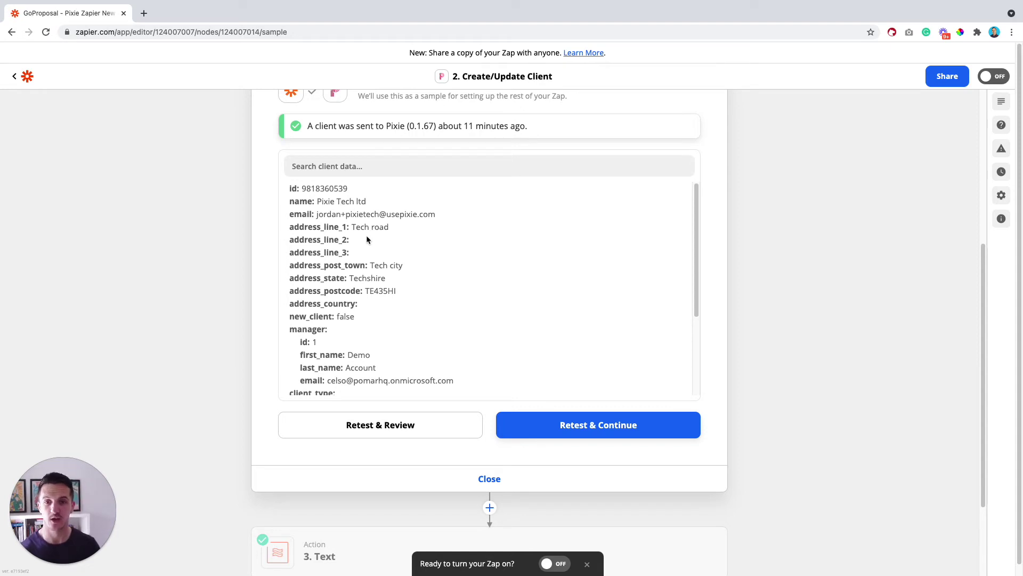
{"action": "left_click", "coordinate": [489, 479]}
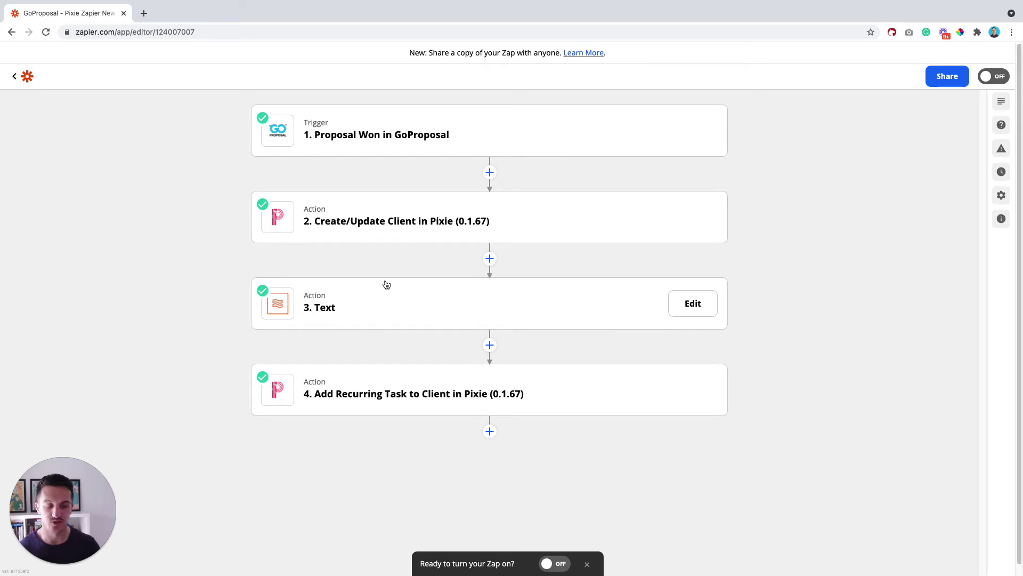
Keep step 3 as Formatter by Zapier with the Text action event
{"action": "left_click", "coordinate": [399, 297]}
{"action": "left_click", "coordinate": [350, 342]}
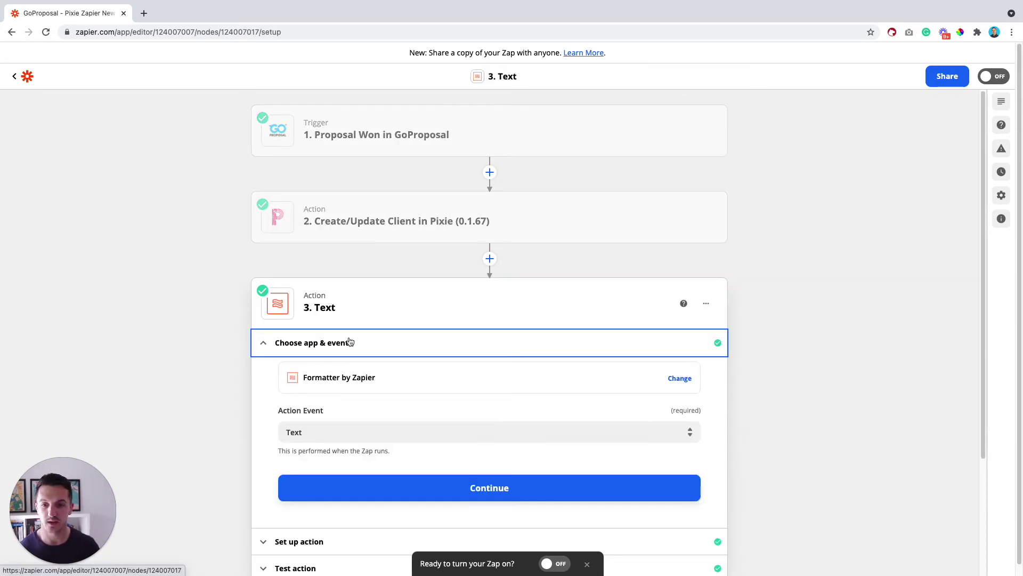
{"action": "left_click", "coordinate": [363, 385]}
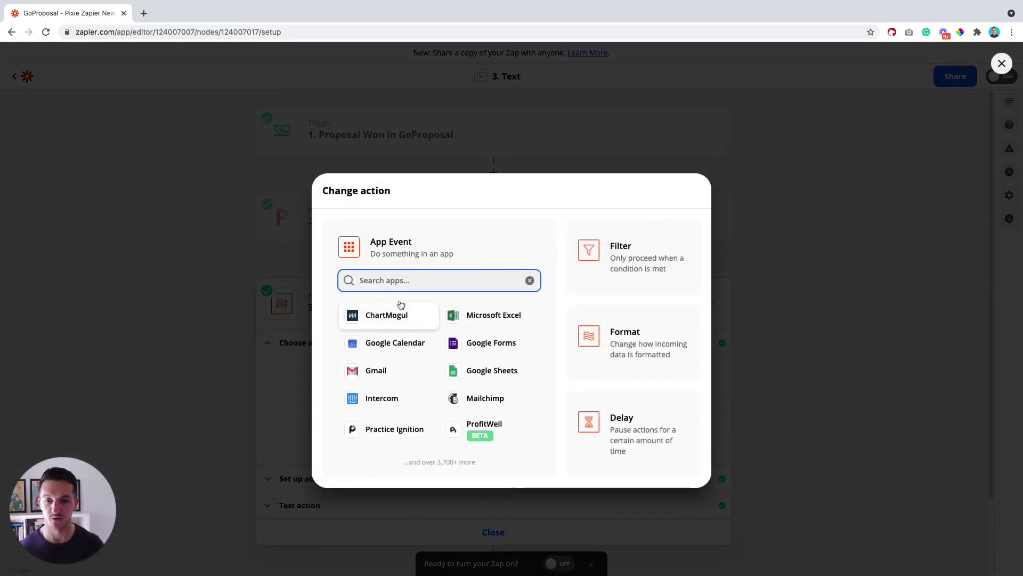
{"action": "left_click", "coordinate": [1002, 63]}
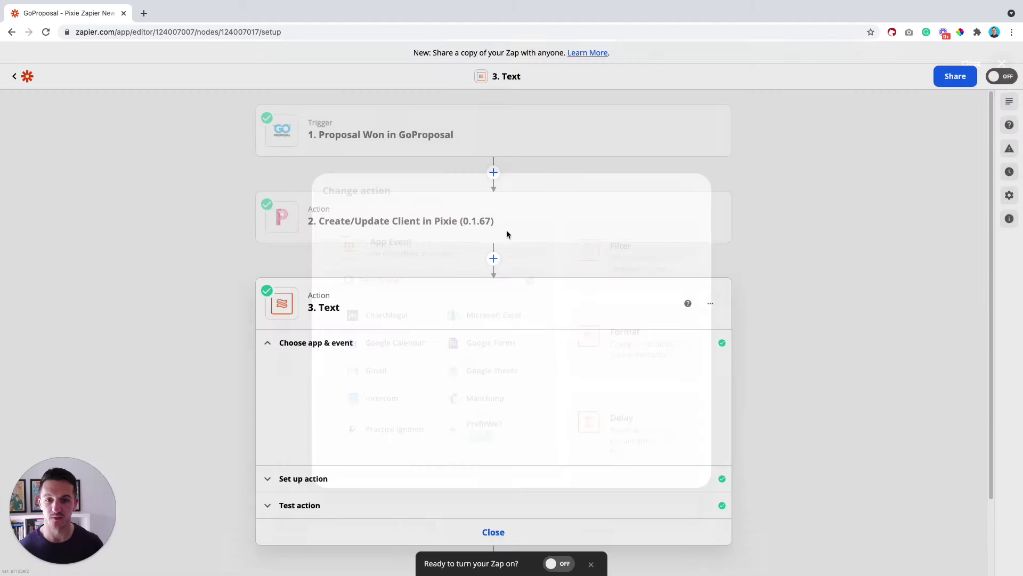
{"action": "scroll", "coordinate": [328, 364], "scroll_direction": "down", "scroll_amount": 2}
{"action": "left_click", "coordinate": [358, 368]}
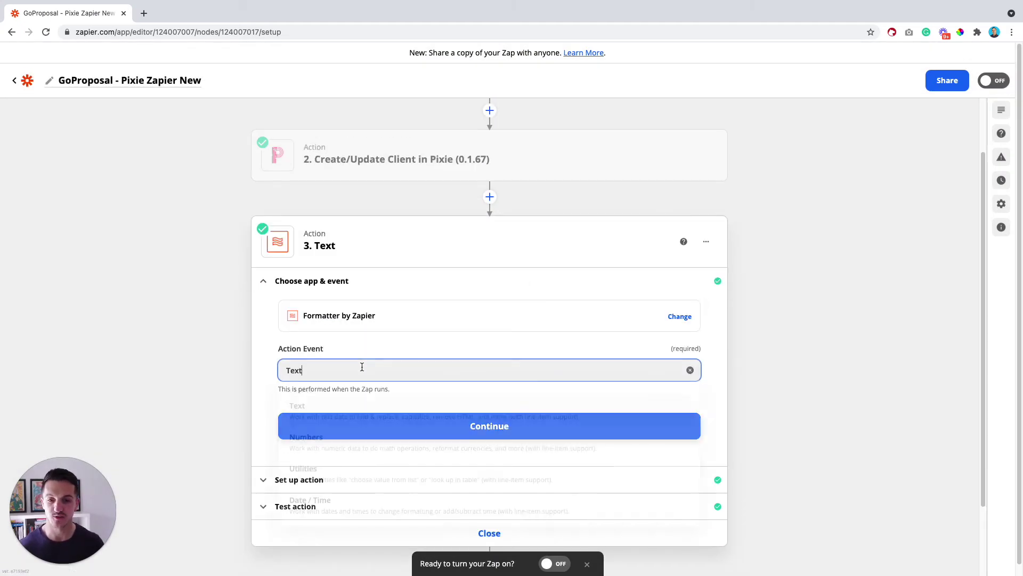
{"action": "left_click", "coordinate": [298, 413]}
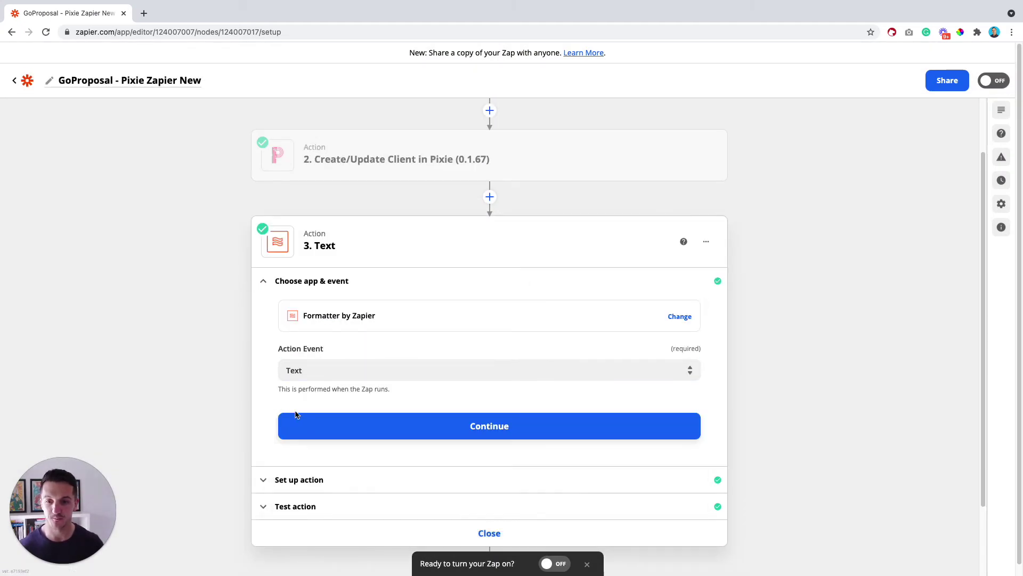
{"action": "left_click", "coordinate": [400, 429]}
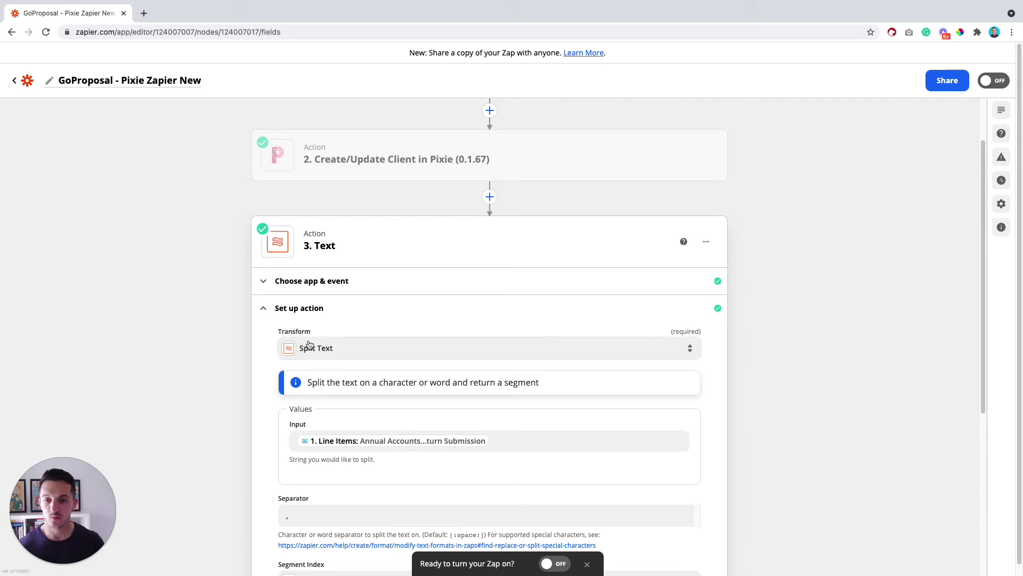
Confirm the Split Text Input is mapped to the GoProposal Line Items
{"action": "scroll", "coordinate": [341, 325], "scroll_direction": "down", "scroll_amount": 2}
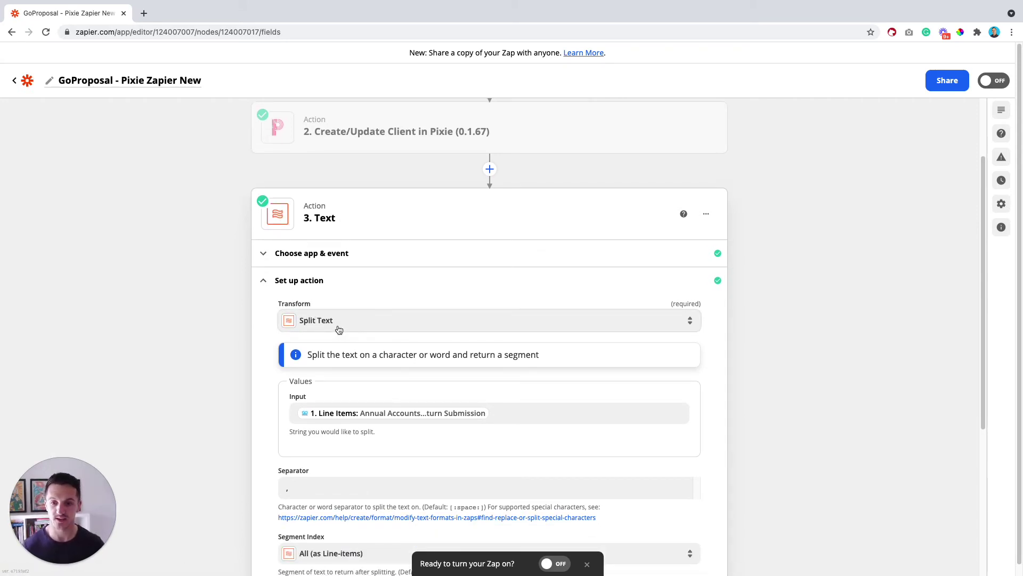
{"action": "scroll", "coordinate": [339, 339], "scroll_direction": "down", "scroll_amount": 3}
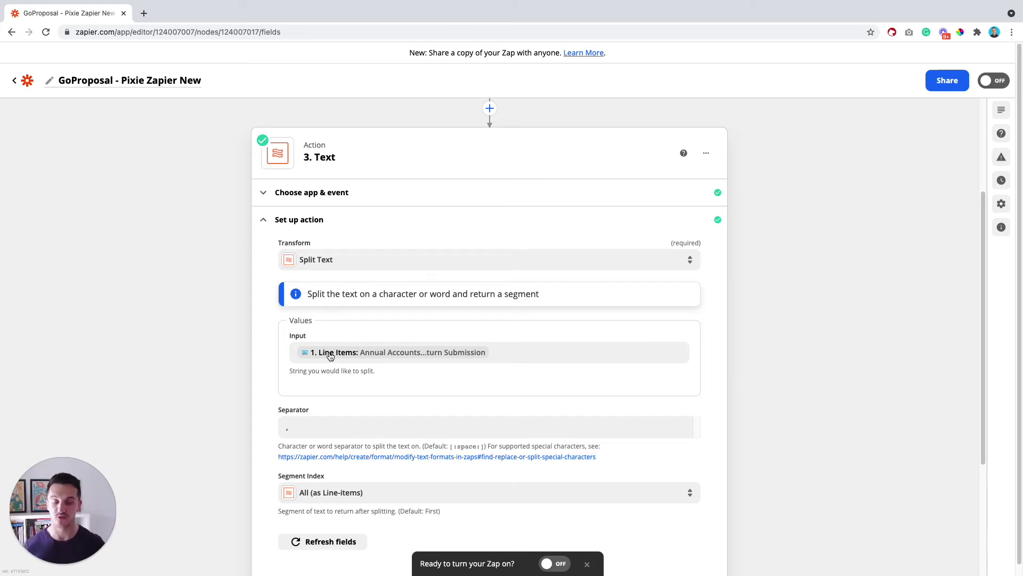
{"action": "scroll", "coordinate": [368, 328], "scroll_direction": "down", "scroll_amount": 1}
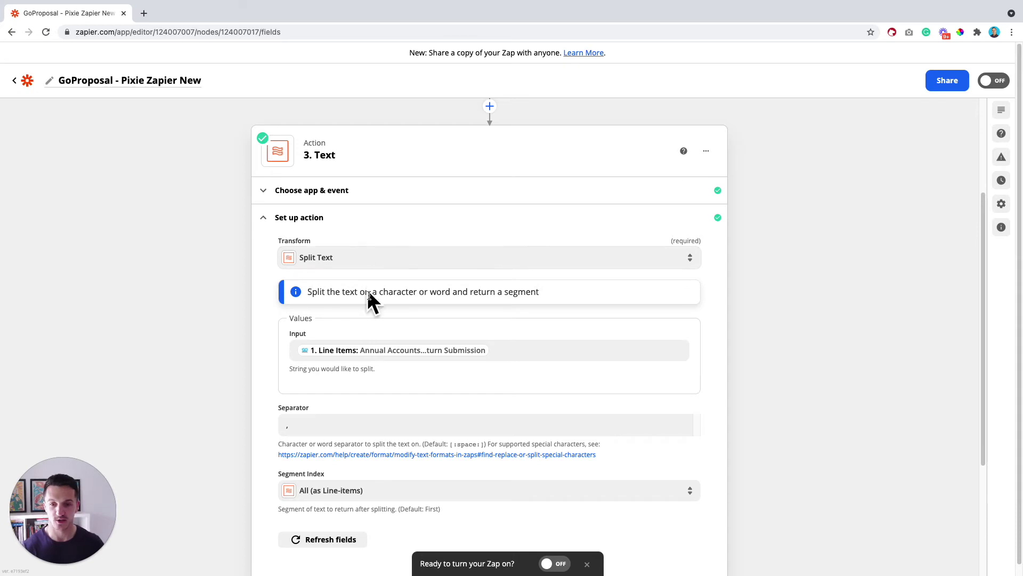
{"action": "left_click", "coordinate": [497, 352]}
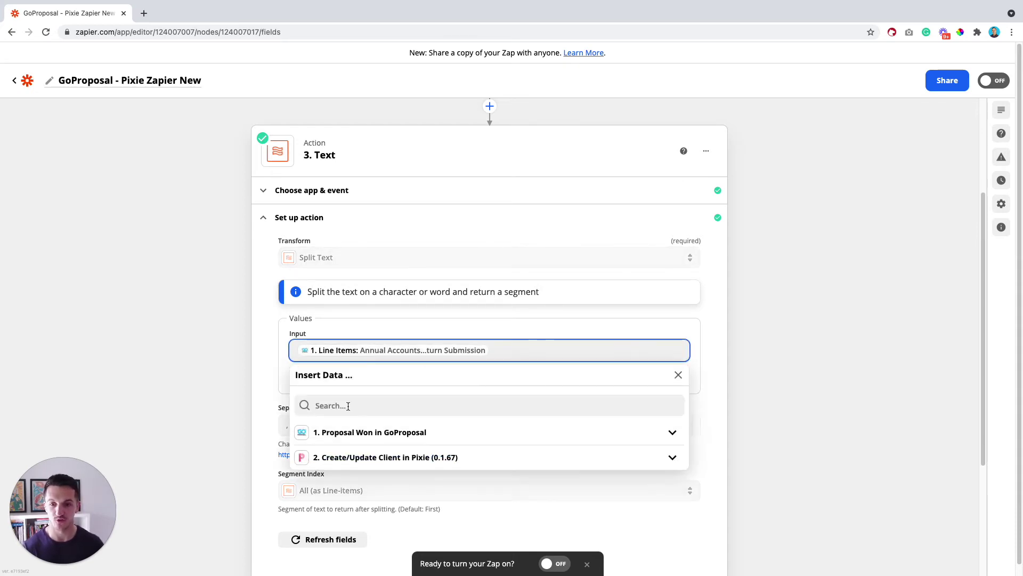
{"action": "left_click", "coordinate": [345, 434]}
{"action": "left_click", "coordinate": [329, 515]}
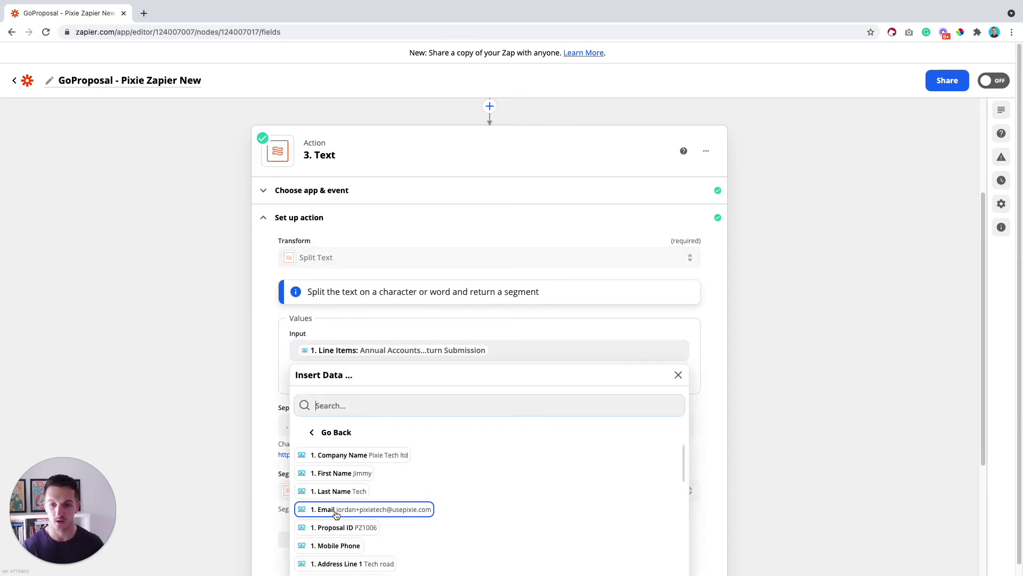
{"action": "scroll", "coordinate": [365, 473], "scroll_direction": "down", "scroll_amount": 2}
{"action": "scroll", "coordinate": [365, 473], "scroll_direction": "down", "scroll_amount": 5}
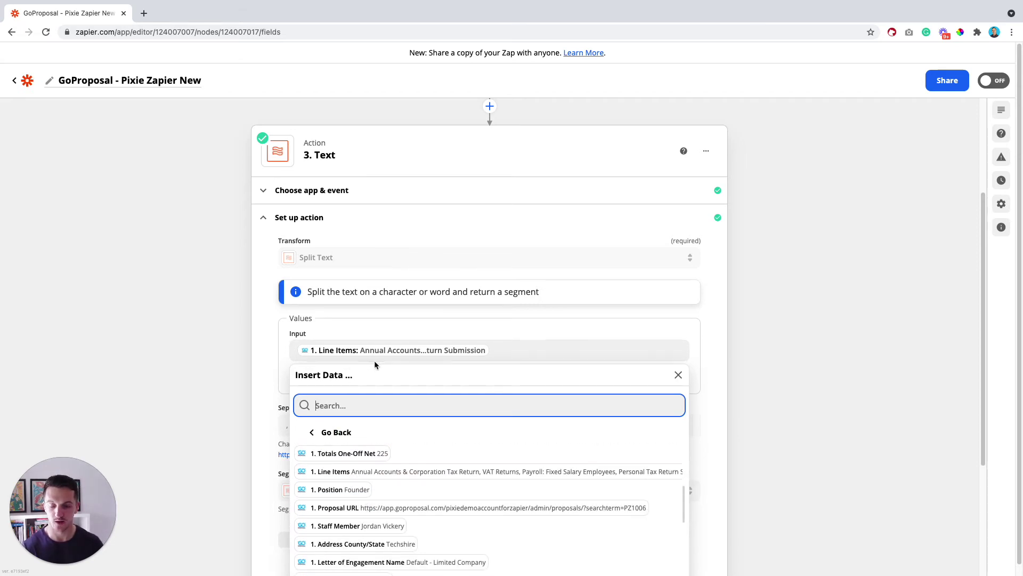
{"action": "left_click", "coordinate": [263, 360]}
Set the Split Text separator to a comma
{"action": "scroll", "coordinate": [276, 362], "scroll_direction": "down", "scroll_amount": 1}
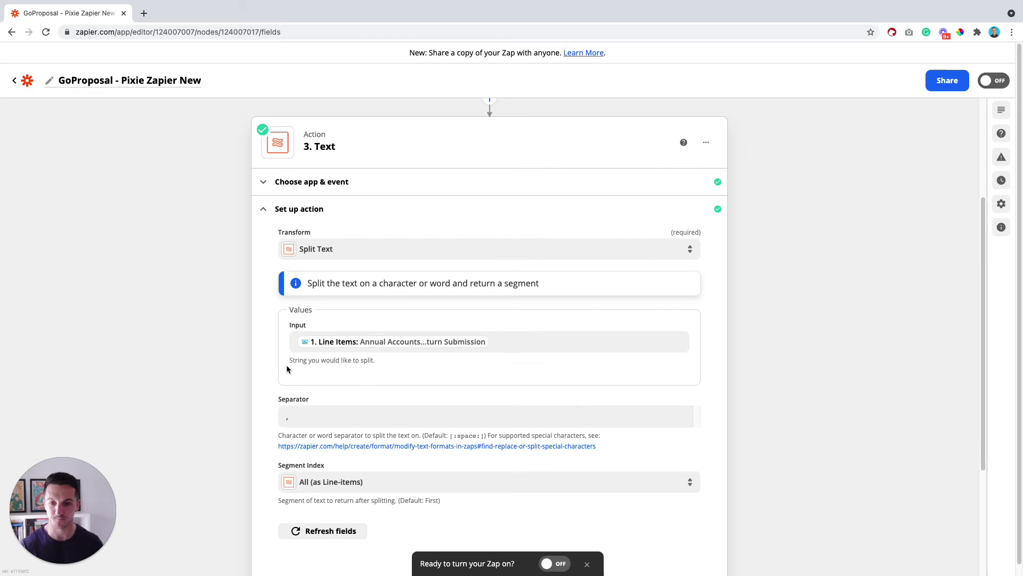
{"action": "scroll", "coordinate": [293, 367], "scroll_direction": "down", "scroll_amount": 3}
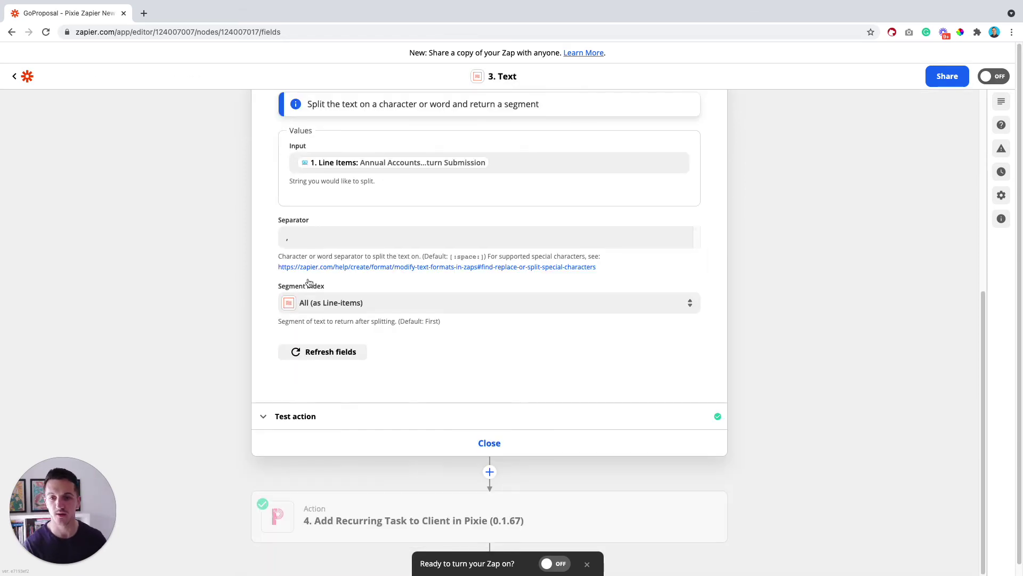
{"action": "left_click", "coordinate": [311, 242]}
{"action": "type", "text": ","}
{"action": "left_click", "coordinate": [270, 242]}
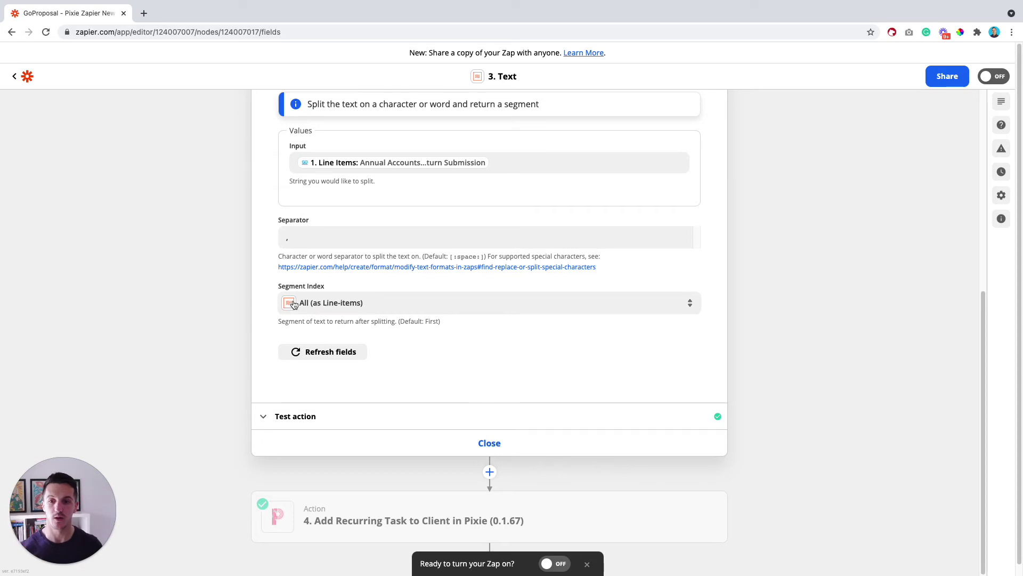
View the Text step's test output of four service lines, including VAT Returns and Payroll
{"action": "left_click", "coordinate": [356, 424]}
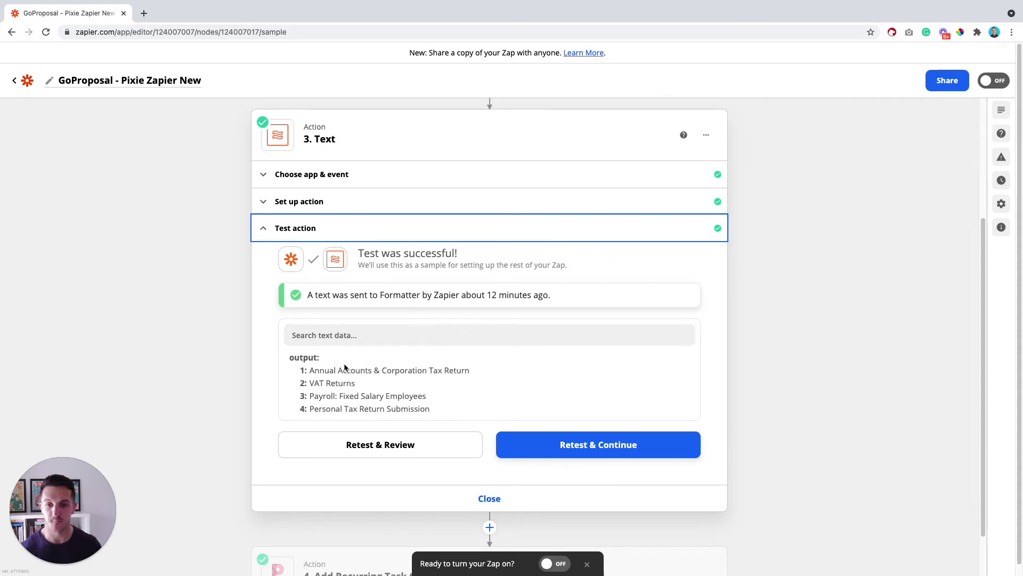
{"action": "left_click_drag", "start_coordinate": [434, 416], "coordinate": [303, 374]}
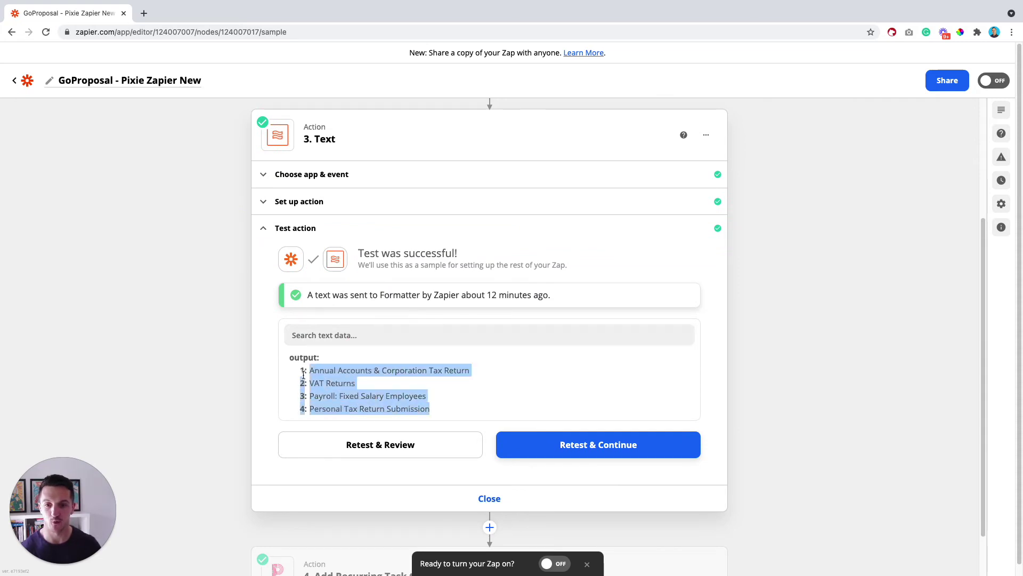
{"action": "left_click", "coordinate": [362, 388]}
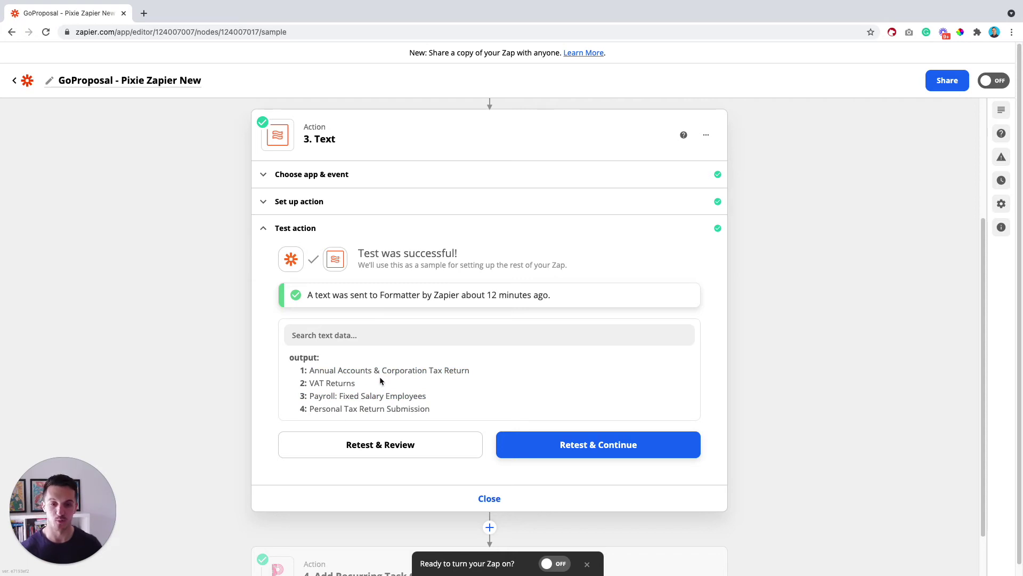
Close the Text step and confirm step 4's Pixie Add Recurring Task to Client event
{"action": "left_click", "coordinate": [482, 481]}
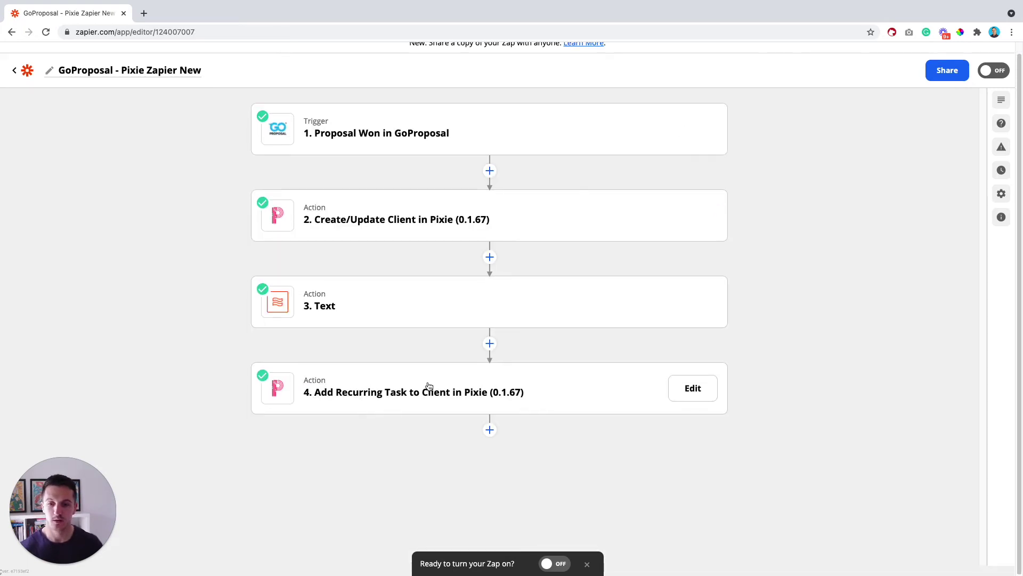
{"action": "left_click", "coordinate": [362, 393]}
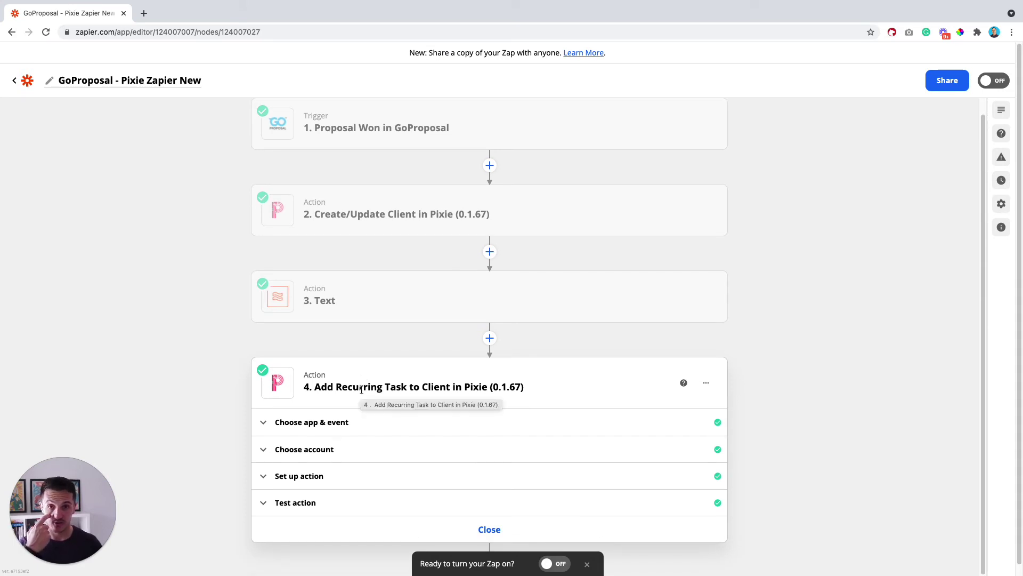
{"action": "left_click", "coordinate": [325, 422]}
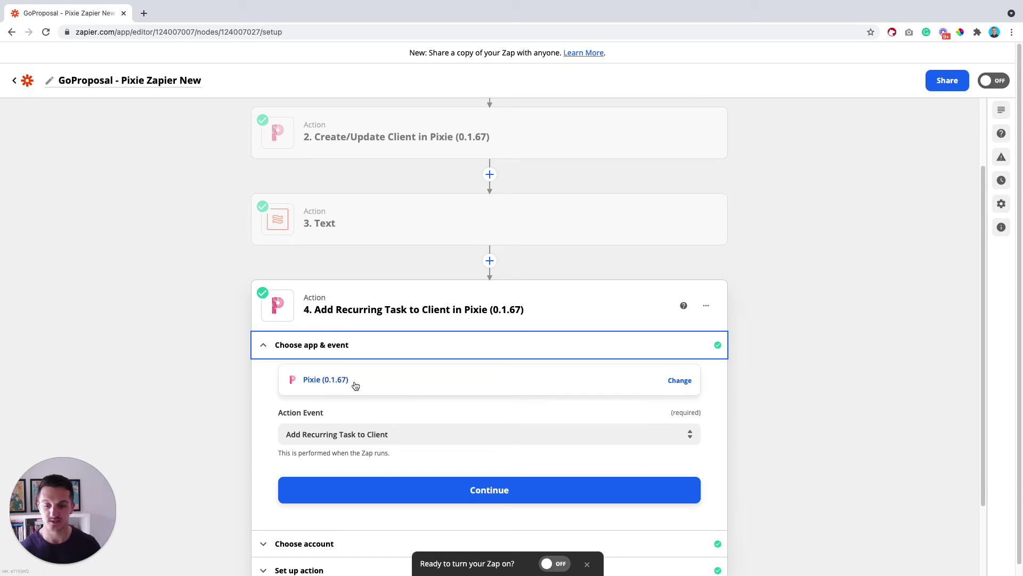
{"action": "scroll", "coordinate": [354, 382], "scroll_direction": "down", "scroll_amount": 1}
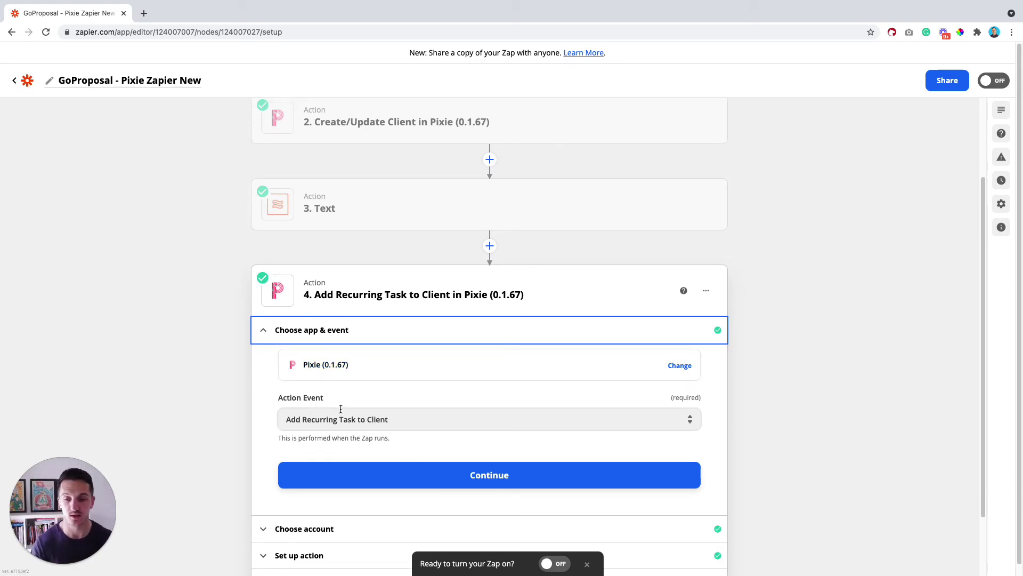
{"action": "left_click", "coordinate": [393, 473]}
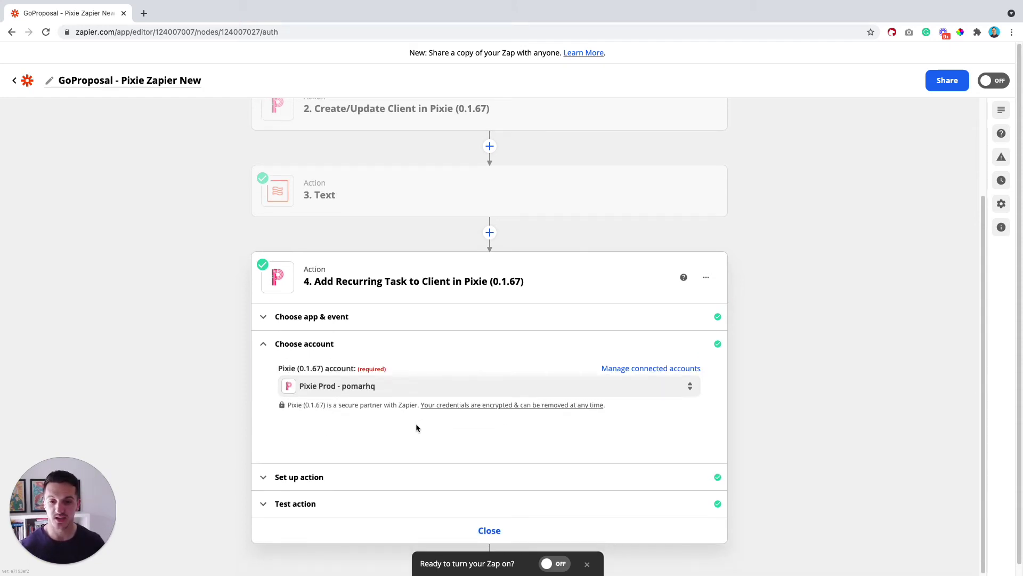
Remap step 4's Client field to the Client ID from step 2's Pixie client step
{"action": "left_click", "coordinate": [302, 478]}
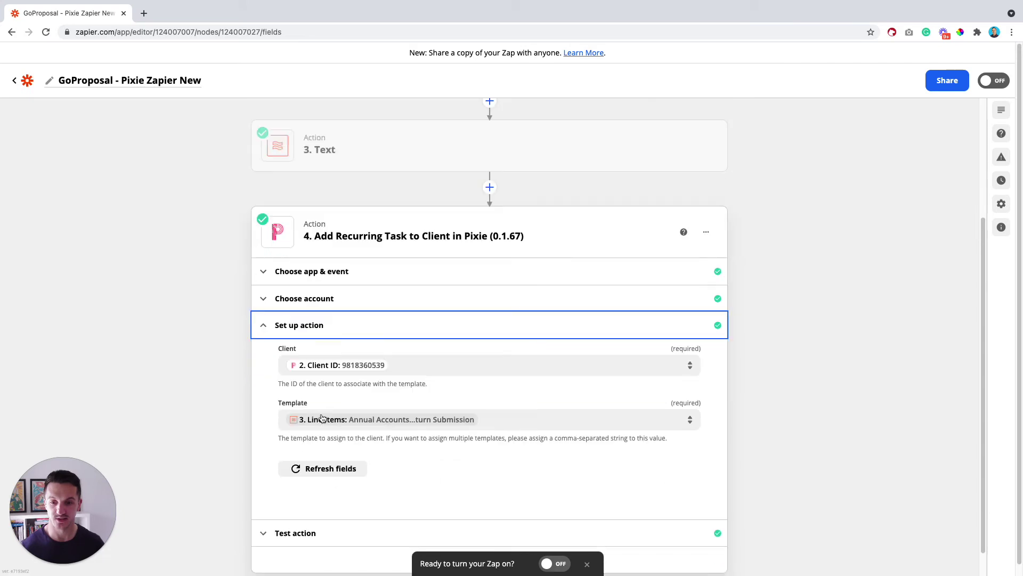
{"action": "left_click", "coordinate": [406, 364]}
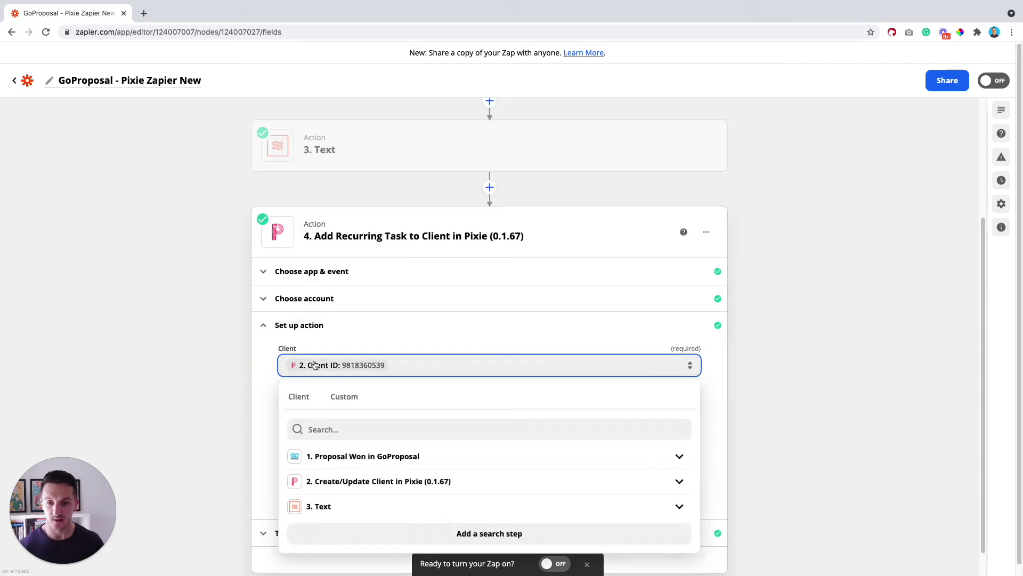
{"action": "key", "text": "BackSpace"}
{"action": "scroll", "coordinate": [336, 366], "scroll_direction": "down", "scroll_amount": 2}
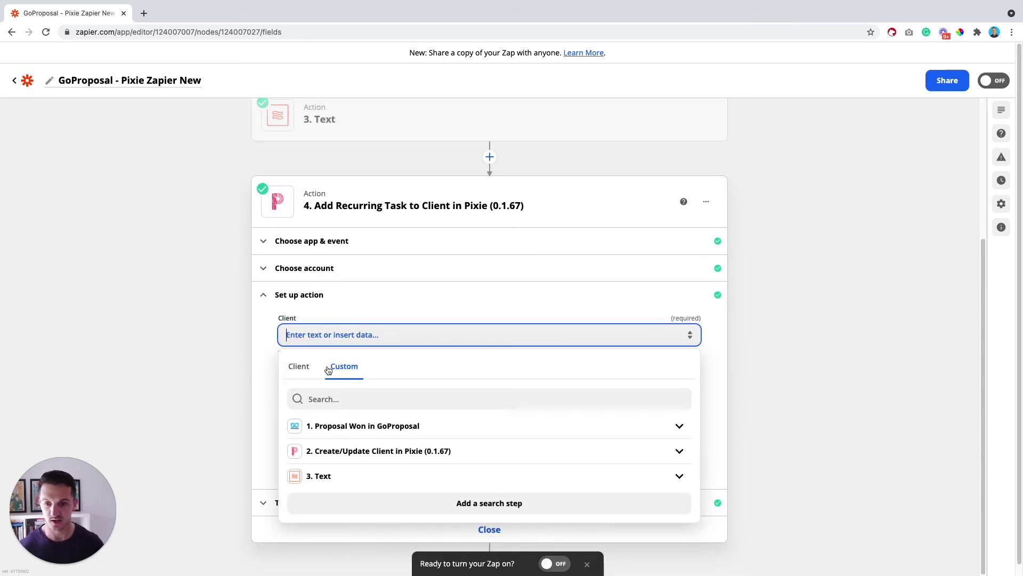
{"action": "left_click", "coordinate": [383, 440]}
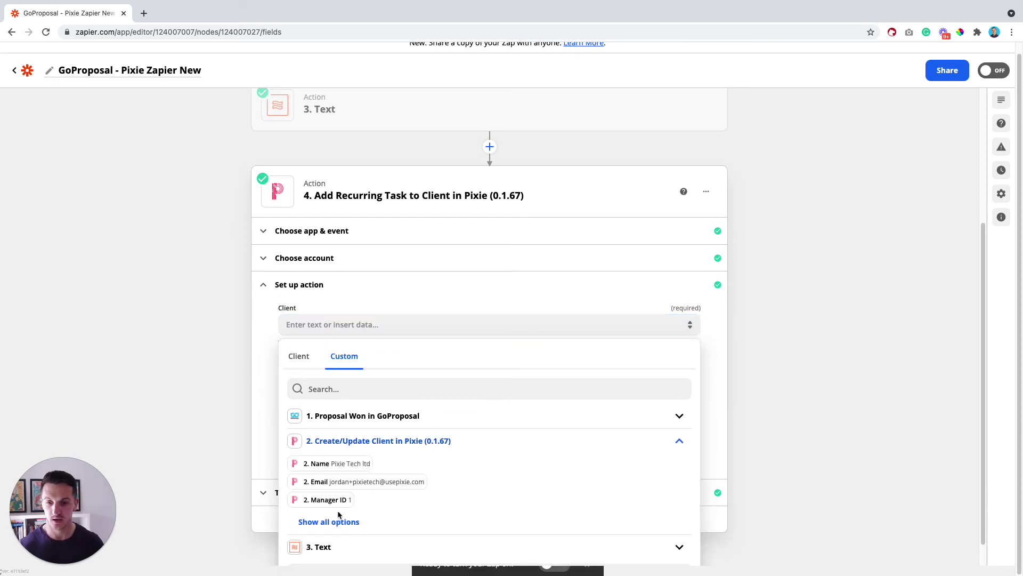
{"action": "left_click", "coordinate": [328, 521]}
{"action": "scroll", "coordinate": [360, 484], "scroll_direction": "down", "scroll_amount": 1}
{"action": "scroll", "coordinate": [360, 483], "scroll_direction": "down", "scroll_amount": 4}
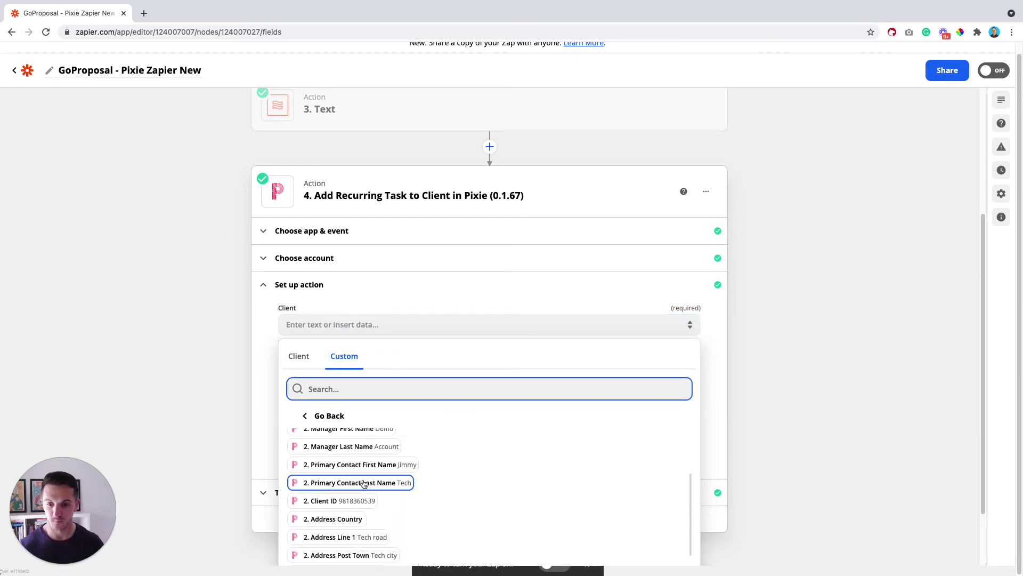
{"action": "left_click", "coordinate": [356, 503]}
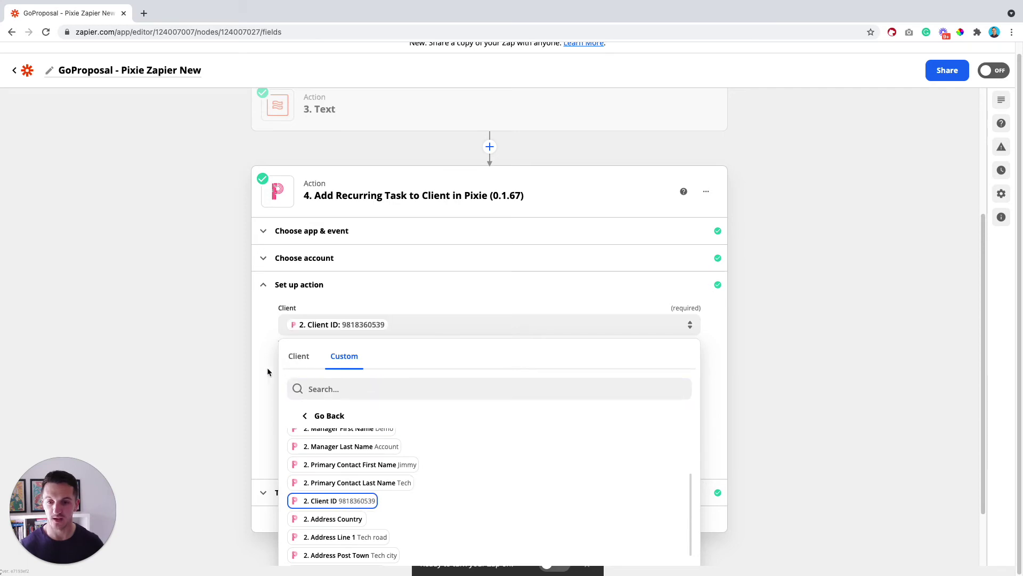
{"action": "left_click", "coordinate": [258, 360]}
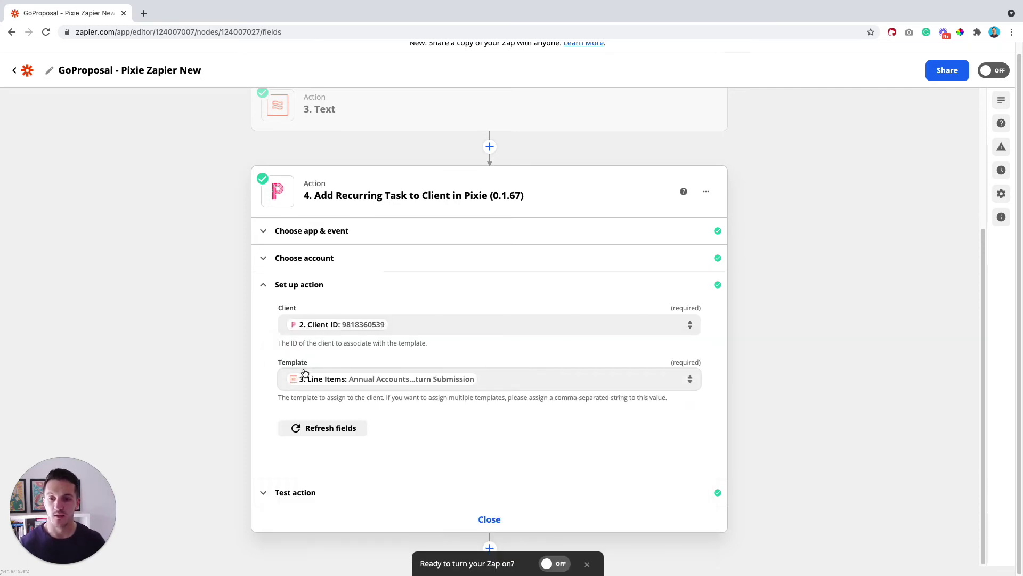
Map step 4's Template field to Line Items from step 3's Text output
{"action": "left_click", "coordinate": [491, 378]}
{"action": "key", "text": "BackSpace"}
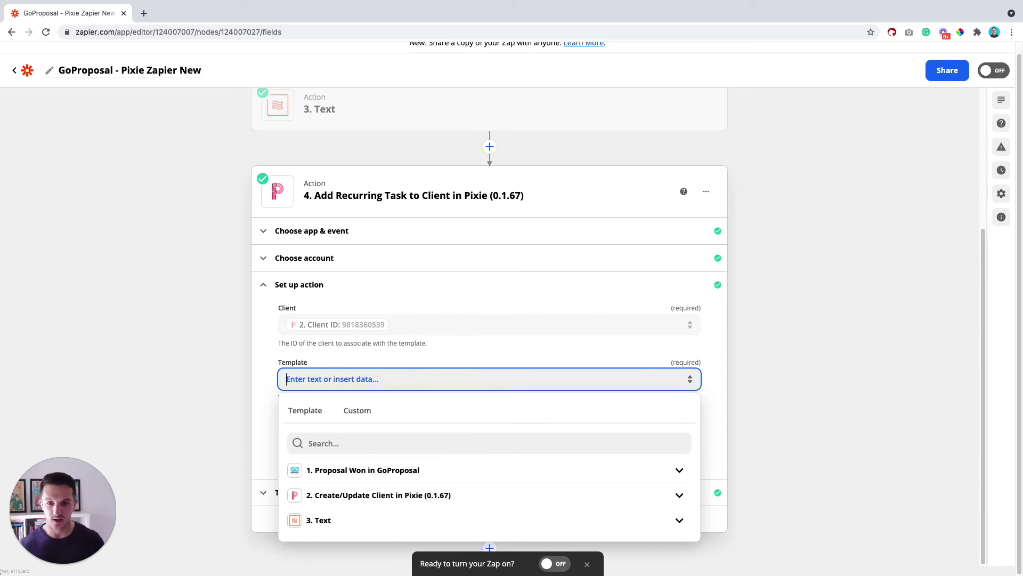
{"action": "left_click", "coordinate": [323, 522]}
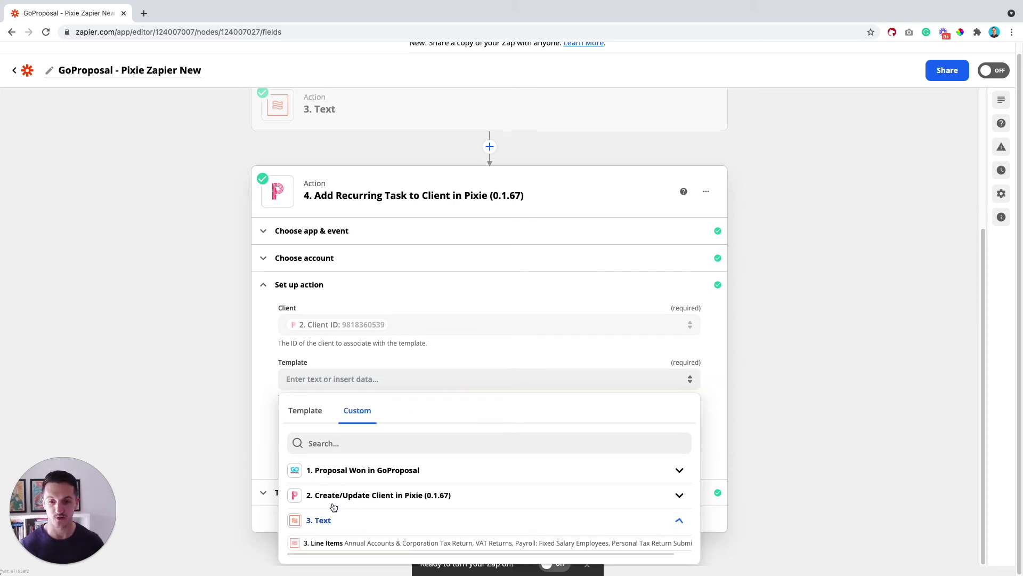
{"action": "left_click", "coordinate": [406, 543]}
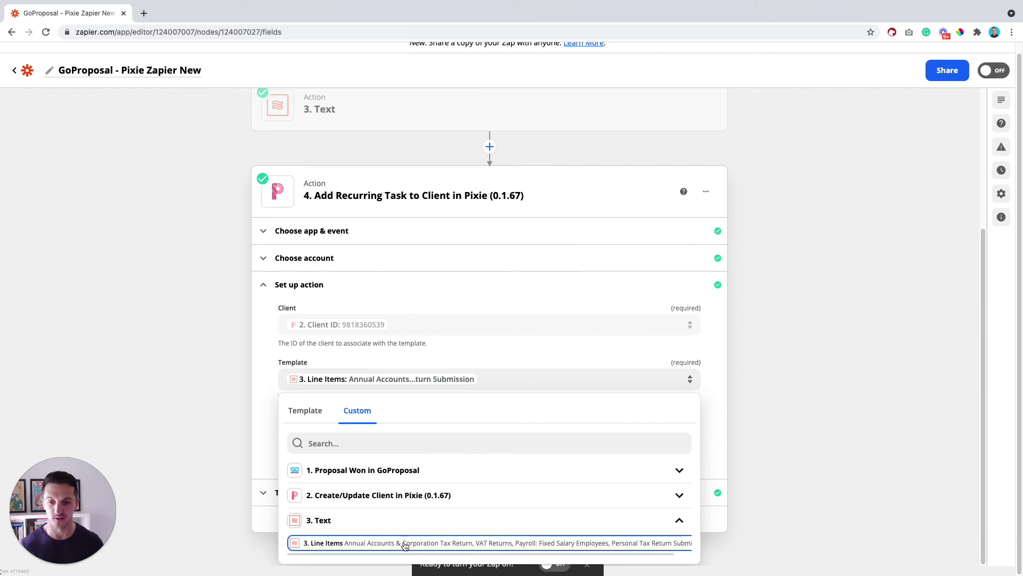
{"action": "left_click", "coordinate": [258, 428]}
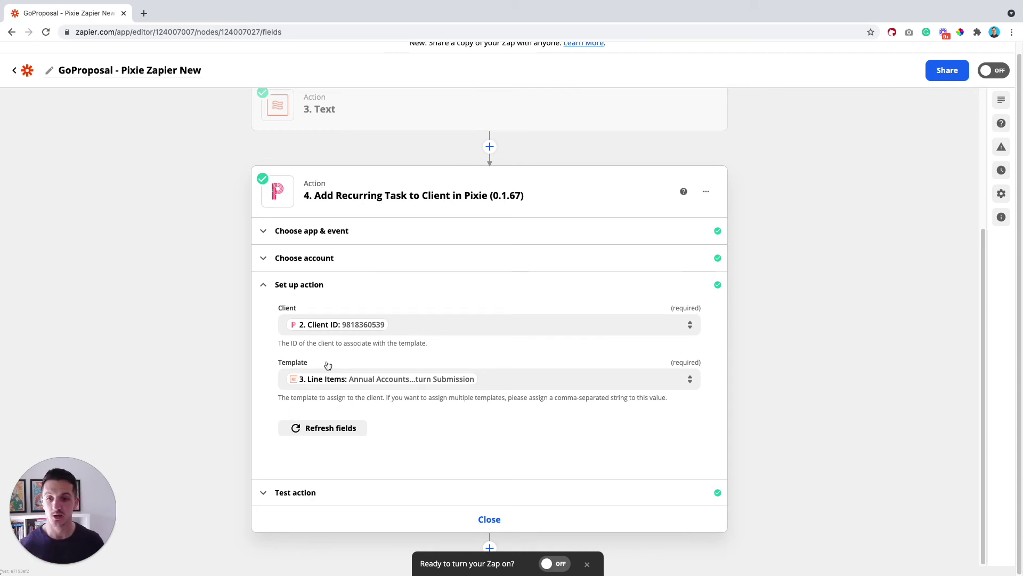
{"action": "scroll", "coordinate": [333, 333], "scroll_direction": "up", "scroll_amount": 2}
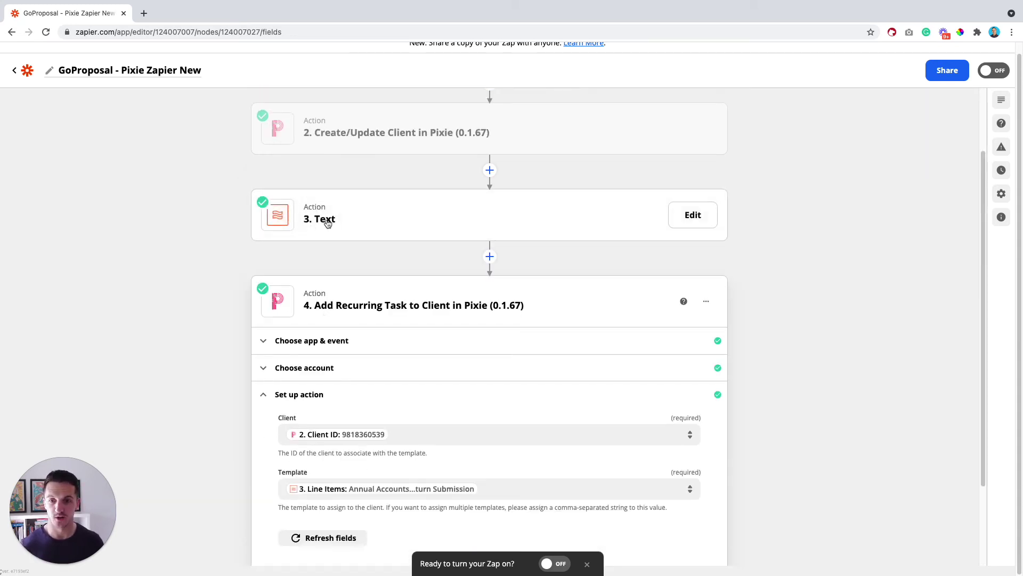
{"action": "left_click", "coordinate": [327, 223]}
{"action": "left_click", "coordinate": [306, 406]}
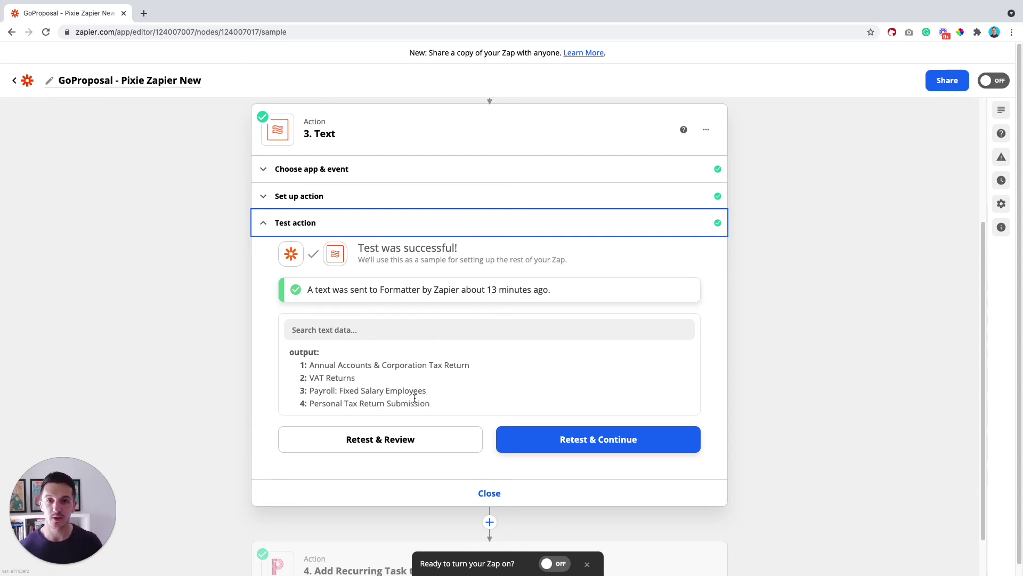
{"action": "left_click_drag", "start_coordinate": [434, 406], "coordinate": [309, 378]}
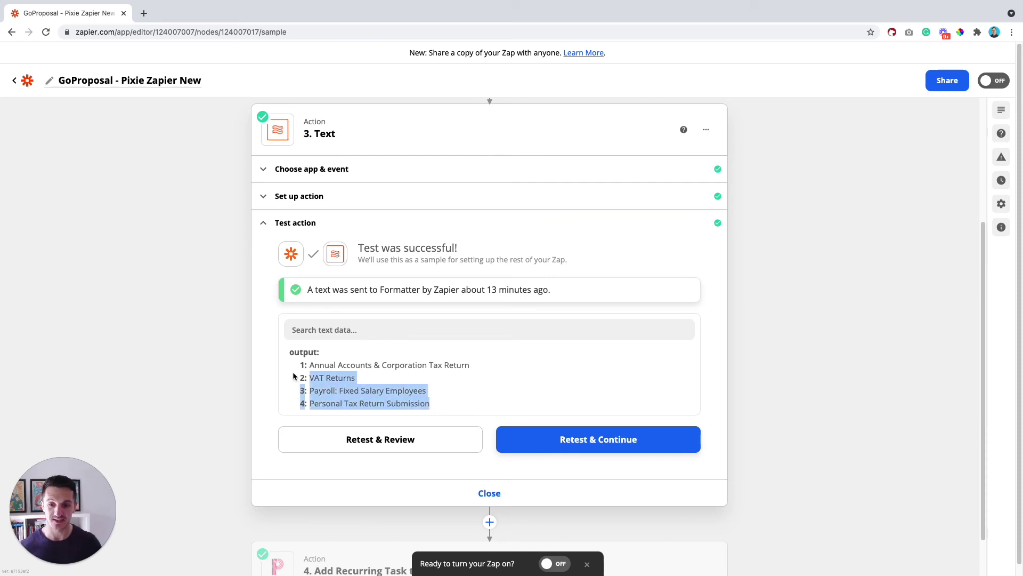
{"action": "left_click", "coordinate": [360, 378]}
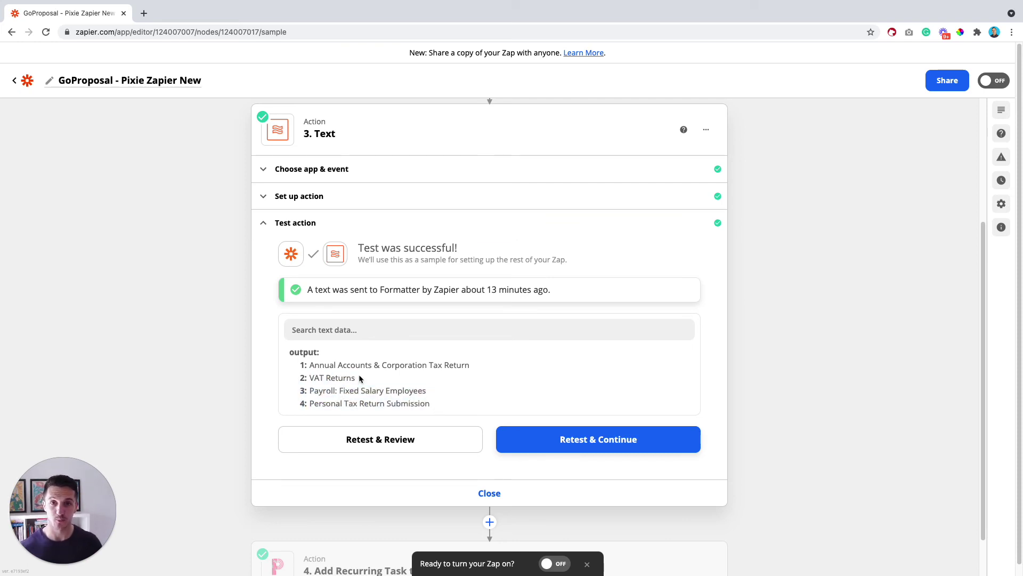
{"action": "left_click_drag", "start_coordinate": [357, 377], "coordinate": [310, 380]}
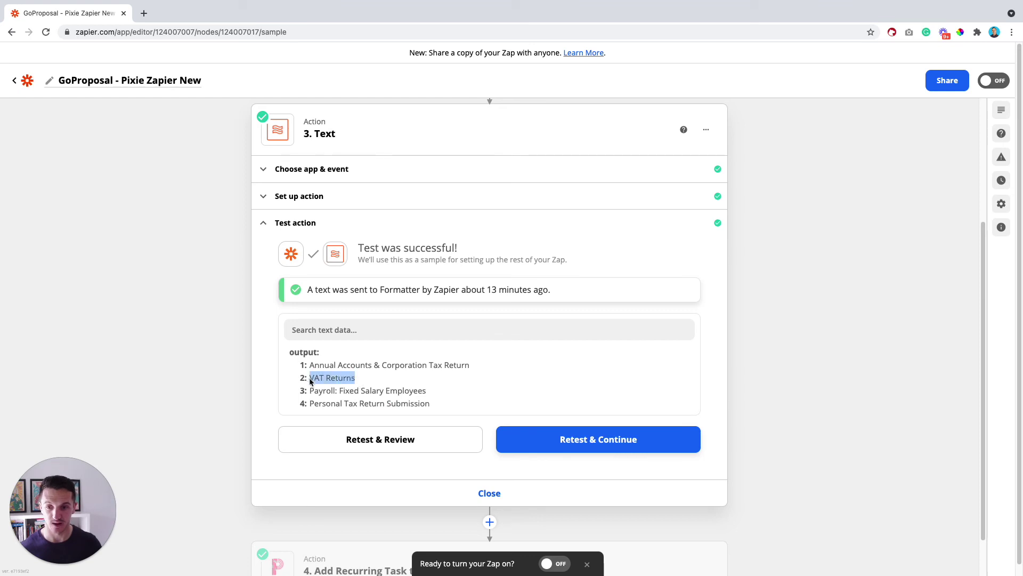
{"action": "left_click", "coordinate": [339, 376]}
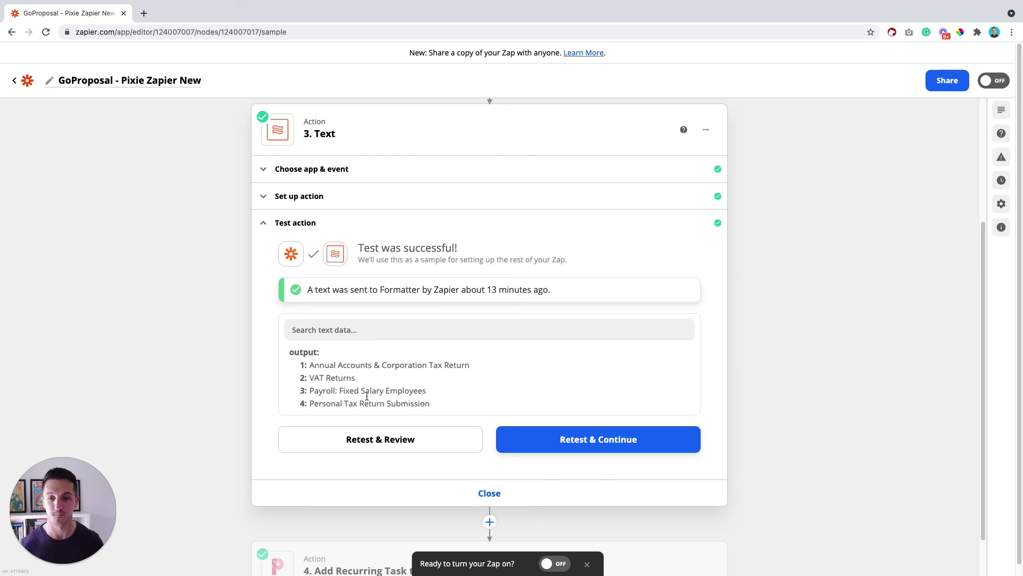
{"action": "left_click", "coordinate": [490, 493]}
Retest step 4's Add Recurring Task action until it reports success
{"action": "left_click", "coordinate": [418, 393]}
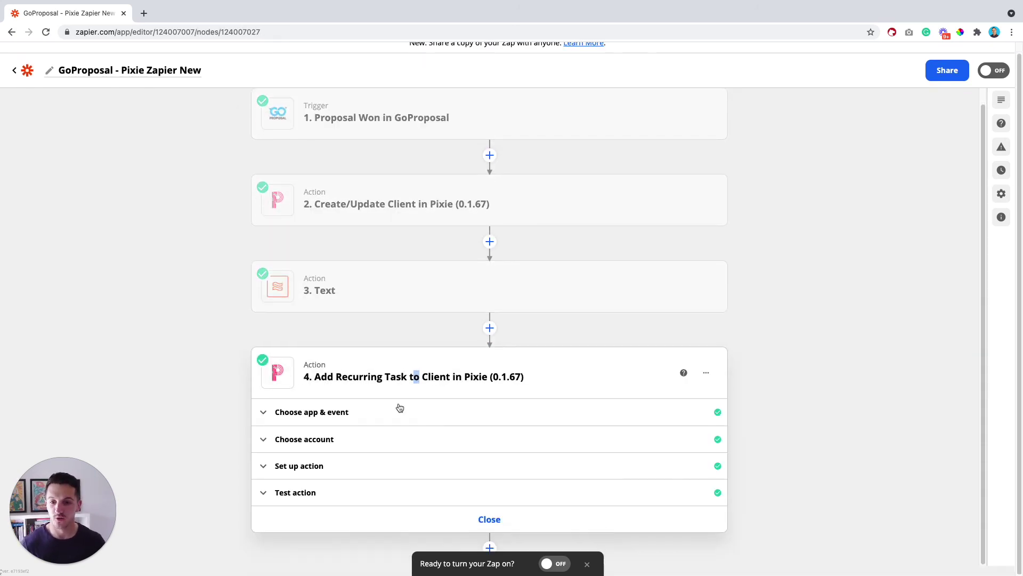
{"action": "left_click", "coordinate": [296, 446]}
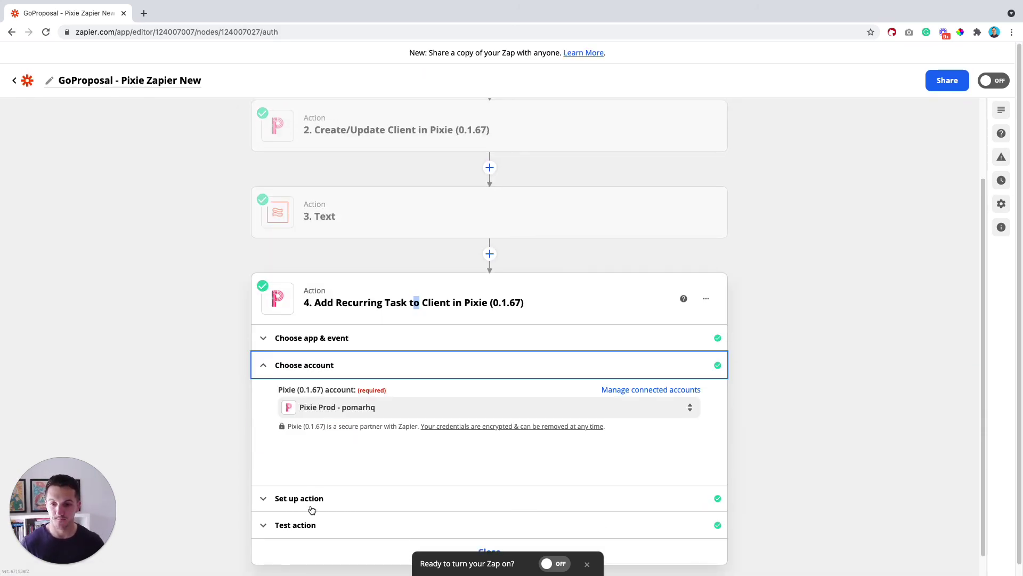
{"action": "left_click", "coordinate": [311, 505]}
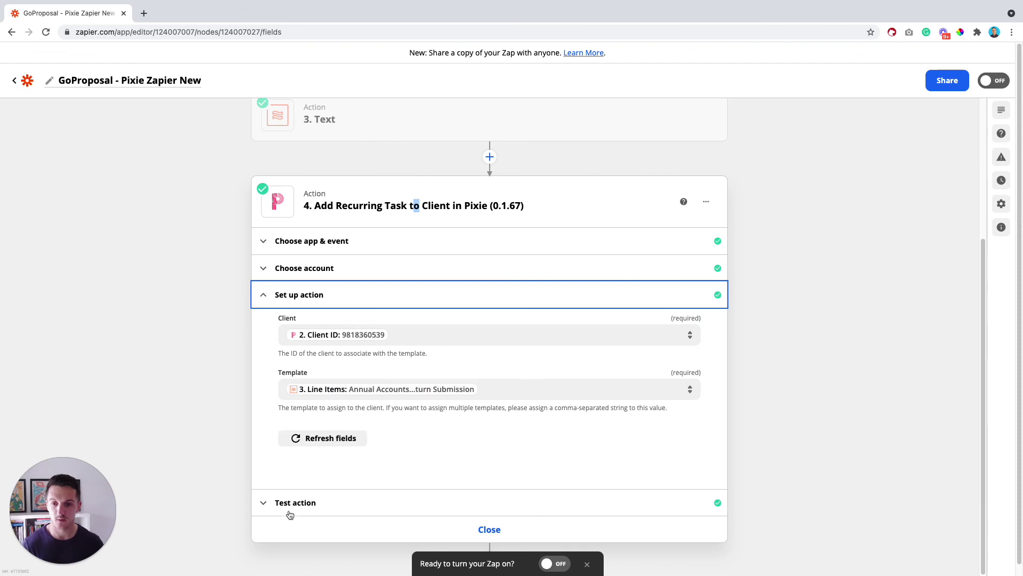
{"action": "left_click", "coordinate": [290, 512]}
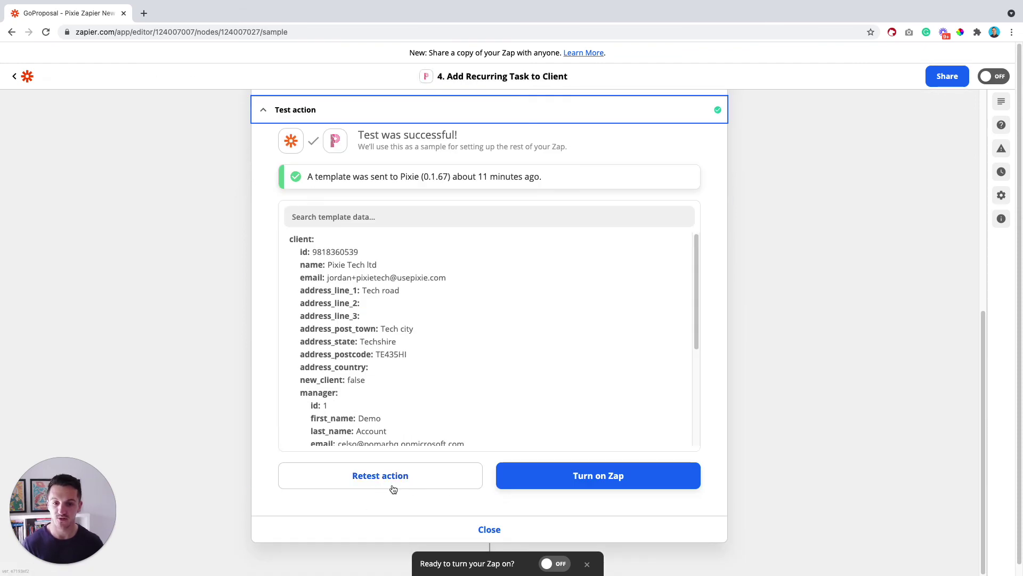
{"action": "left_click", "coordinate": [392, 485]}
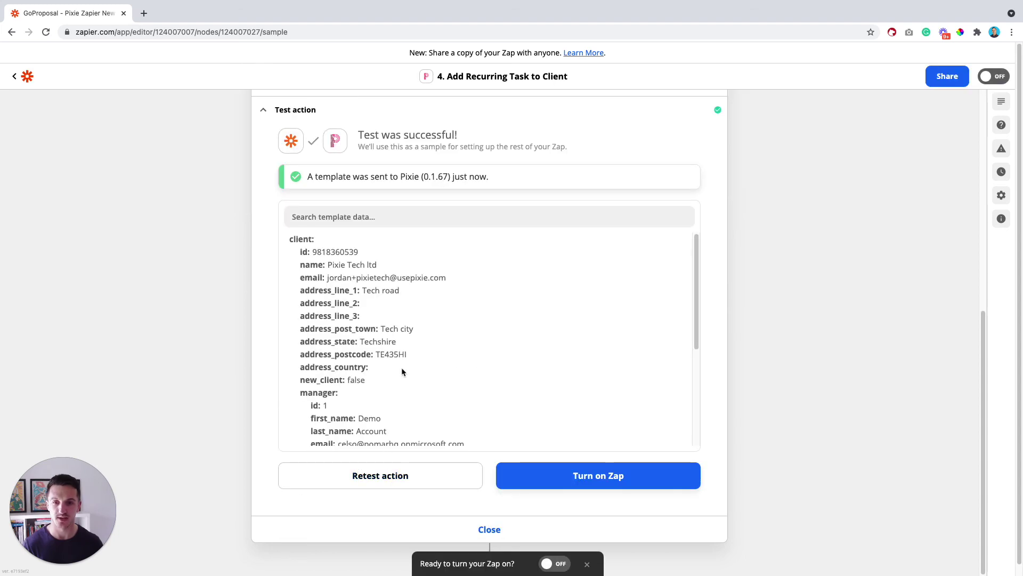
{"action": "left_click", "coordinate": [143, 14]}
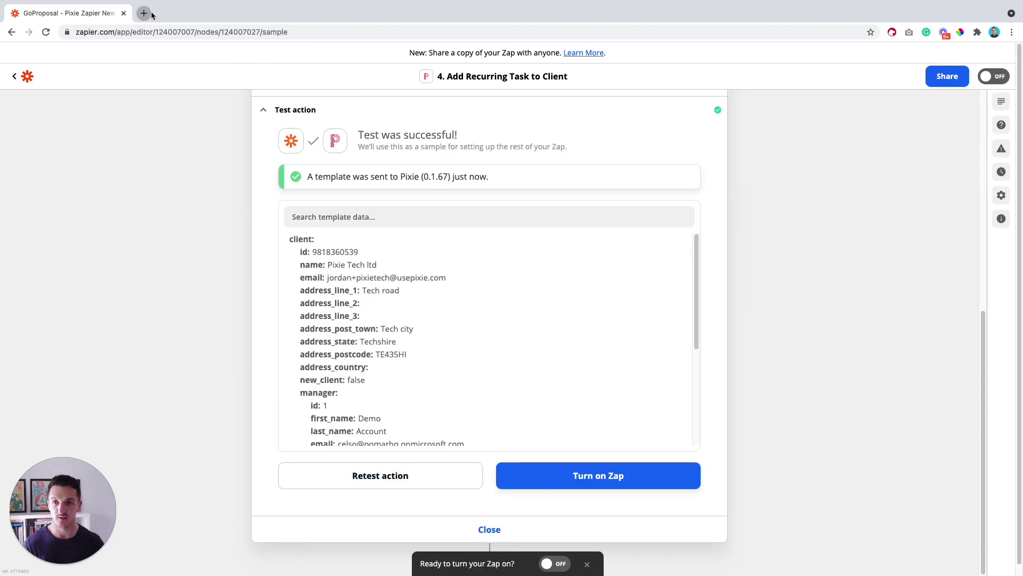
Load pomarhq.usepixie.net and view the Pixie Tech ltd client's recurring tasks
{"action": "type", "text": "poma"}
{"action": "key", "text": "Return"}
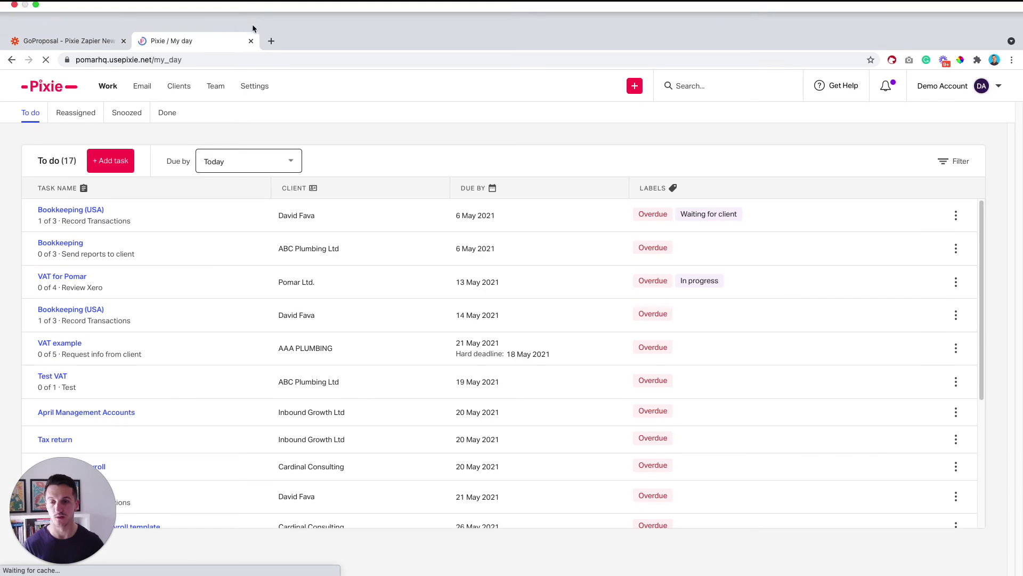
{"action": "left_click", "coordinate": [179, 88]}
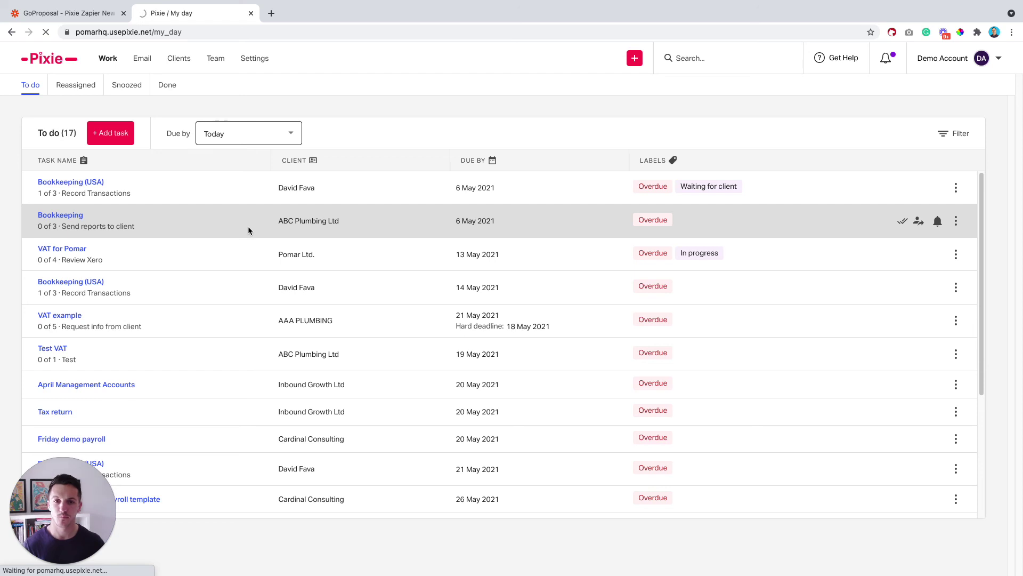
{"action": "left_click", "coordinate": [179, 60]}
{"action": "scroll", "coordinate": [197, 224], "scroll_direction": "down", "scroll_amount": 12}
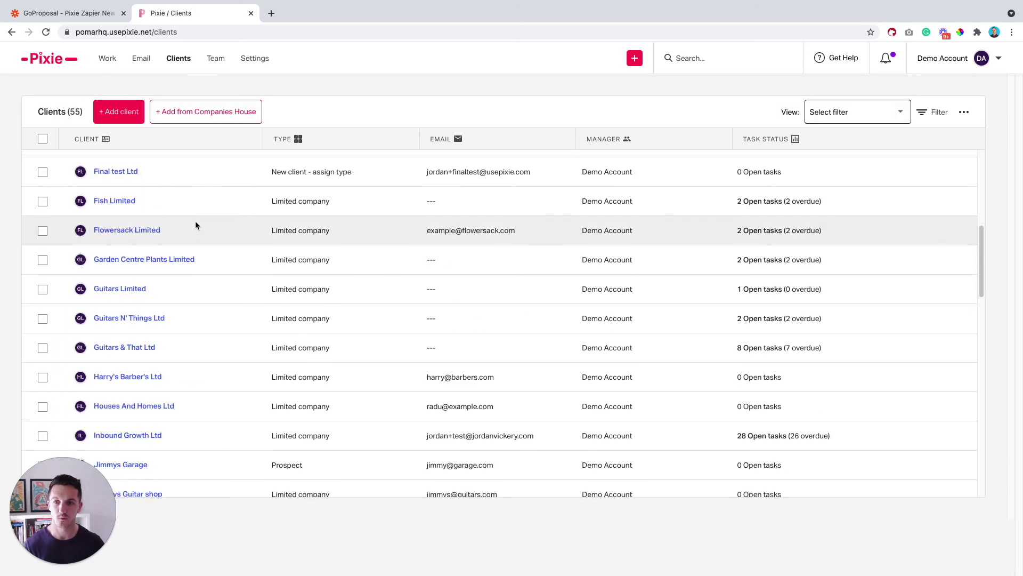
{"action": "scroll", "coordinate": [191, 251], "scroll_direction": "down", "scroll_amount": 10}
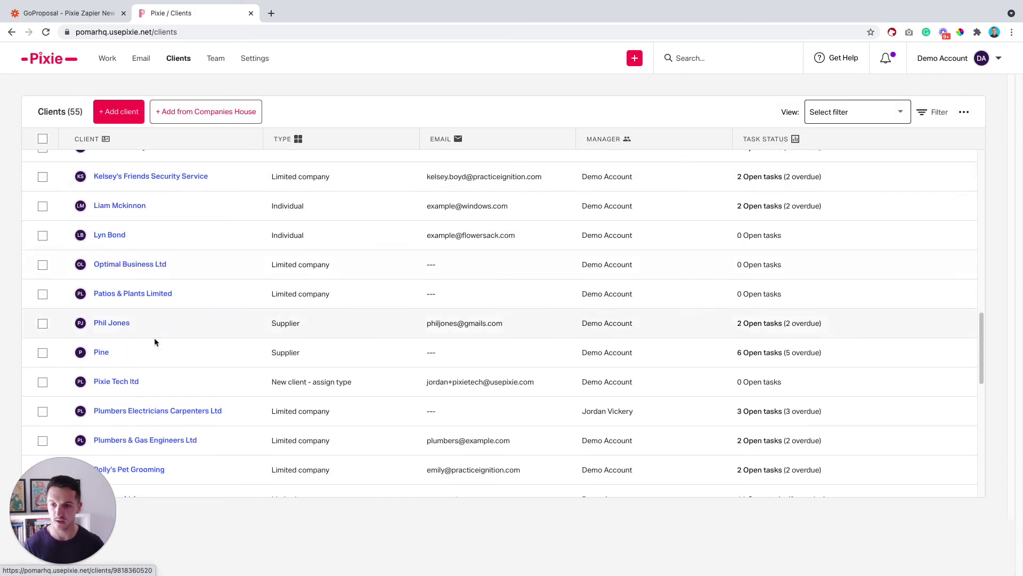
{"action": "left_click", "coordinate": [122, 388]}
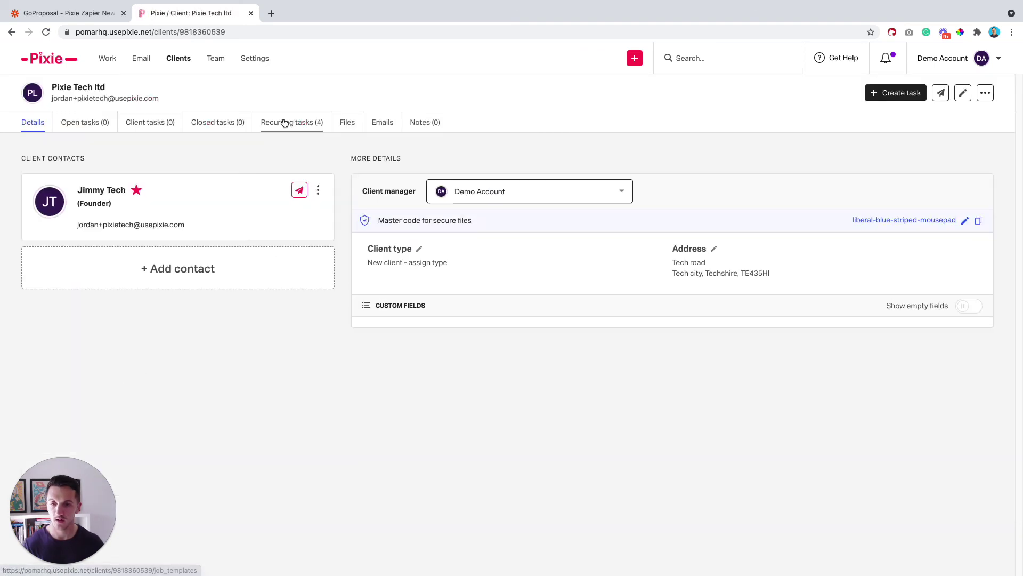
{"action": "left_click", "coordinate": [283, 127]}
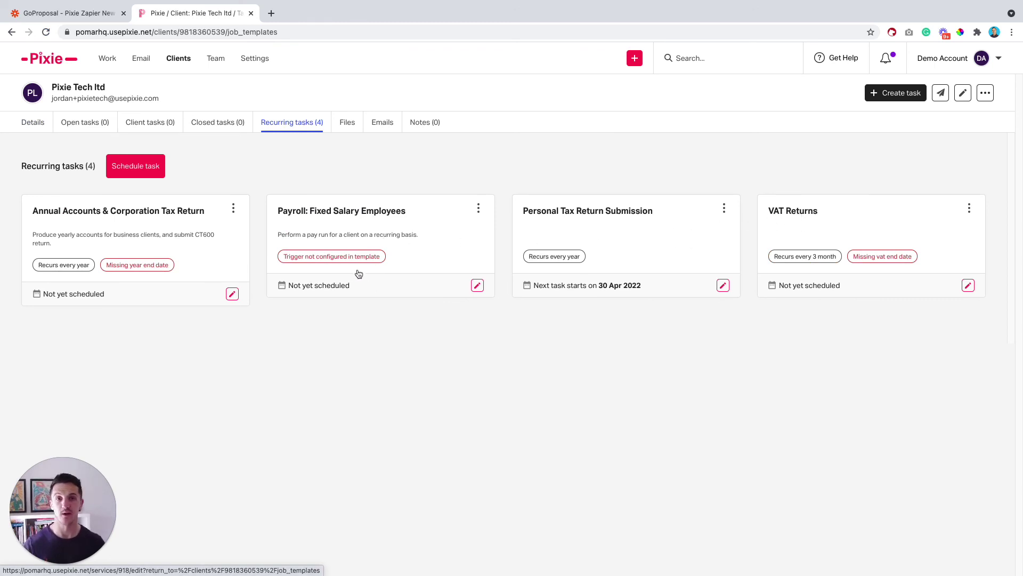
Return to the Zapier editor and close step 4's test panel
{"action": "left_click", "coordinate": [101, 17]}
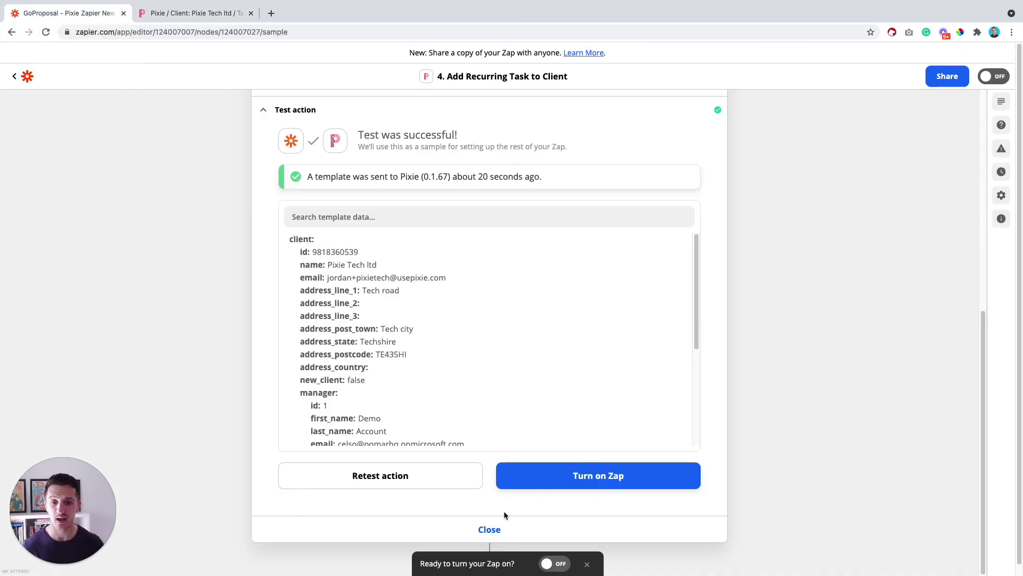
{"action": "left_click", "coordinate": [504, 525]}
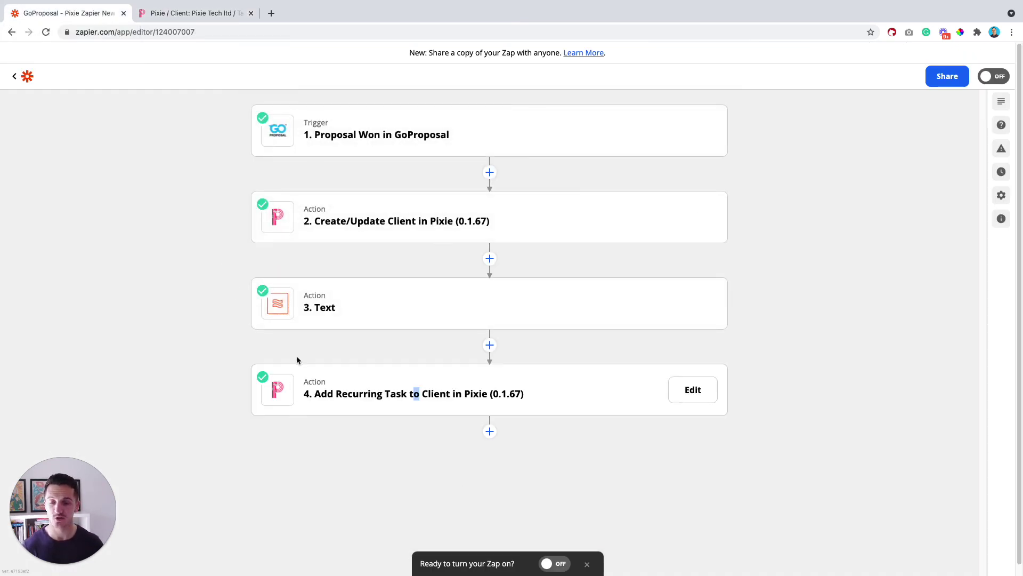